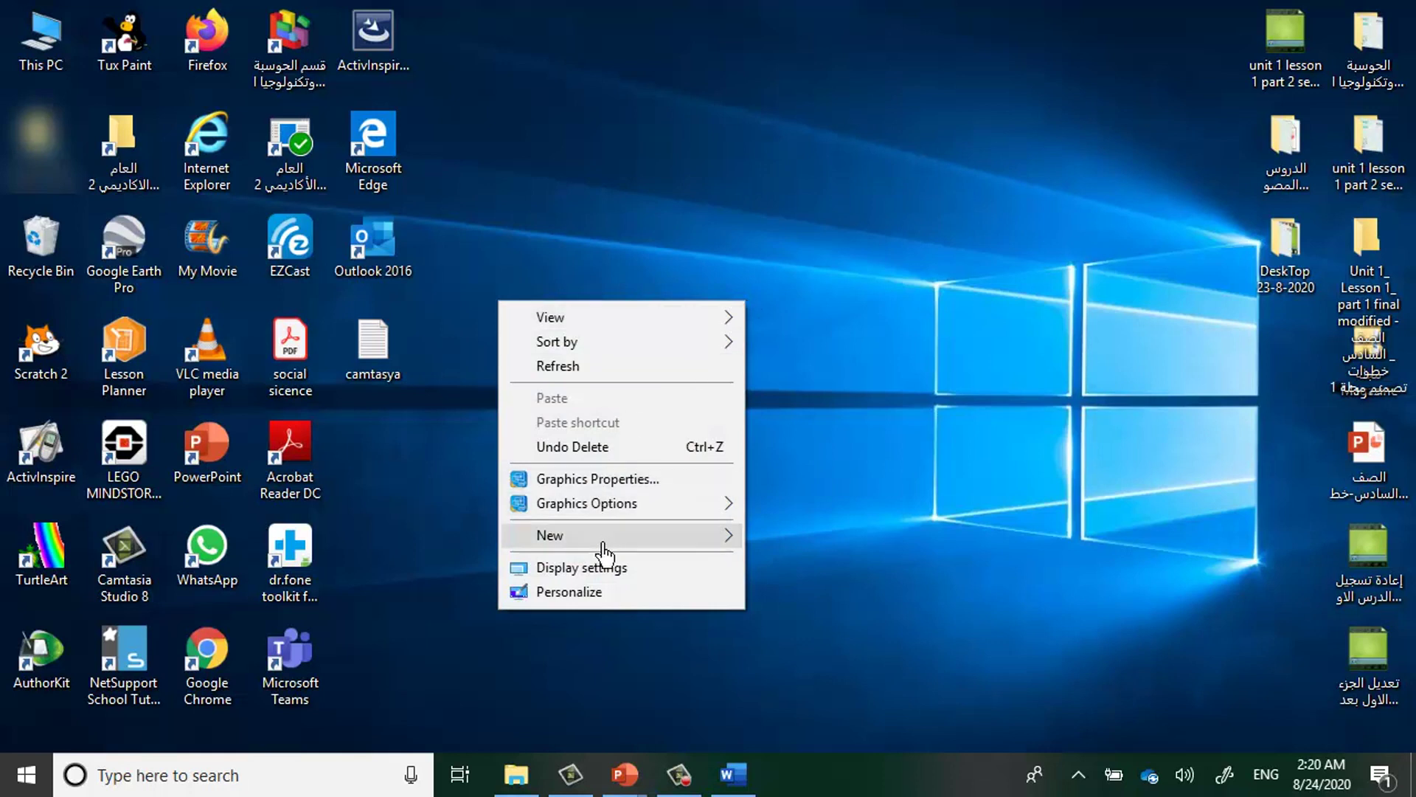
Create a new folder on the desktop and name it "مجلة Magazine".
{"action": "mouse_move", "coordinate": [603, 544]}
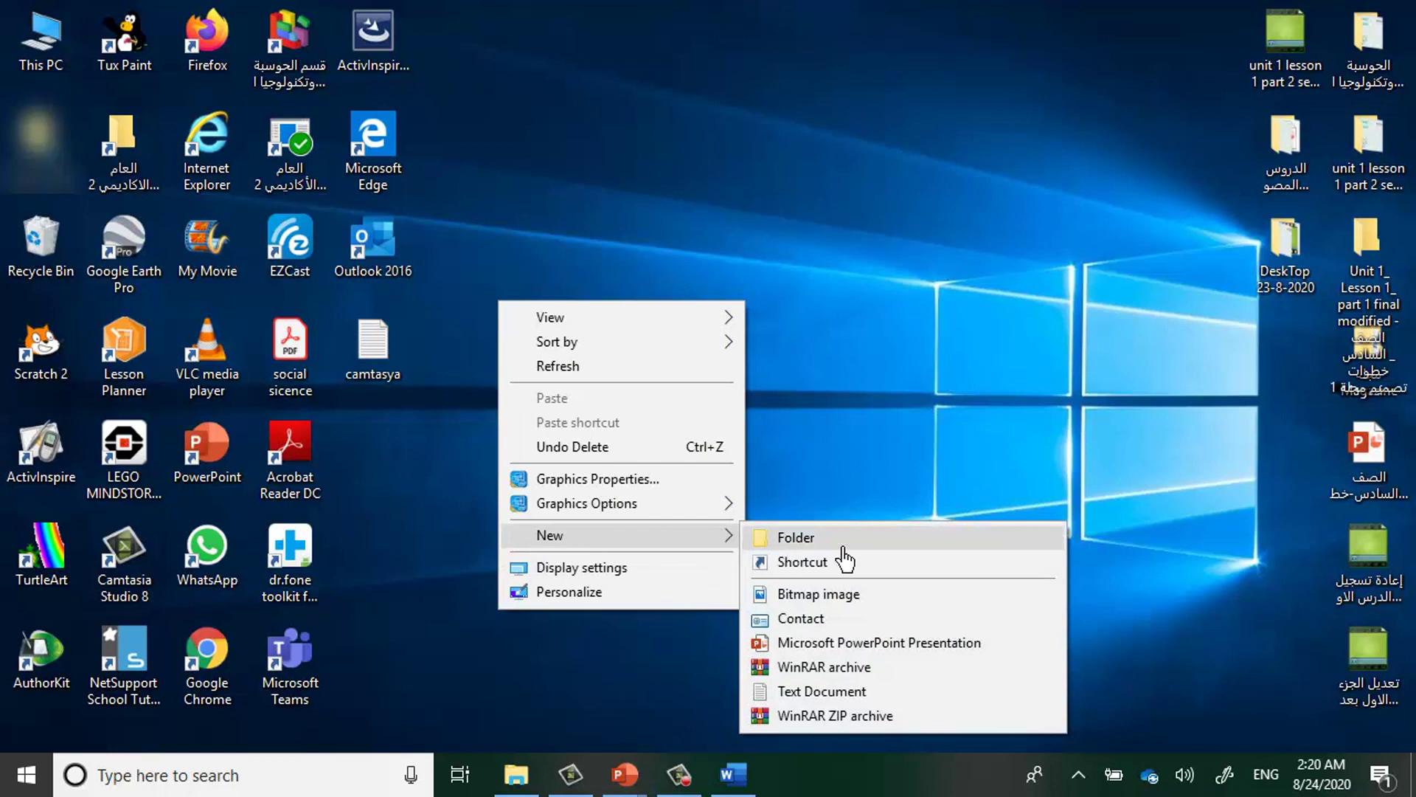
{"action": "left_click", "coordinate": [814, 539]}
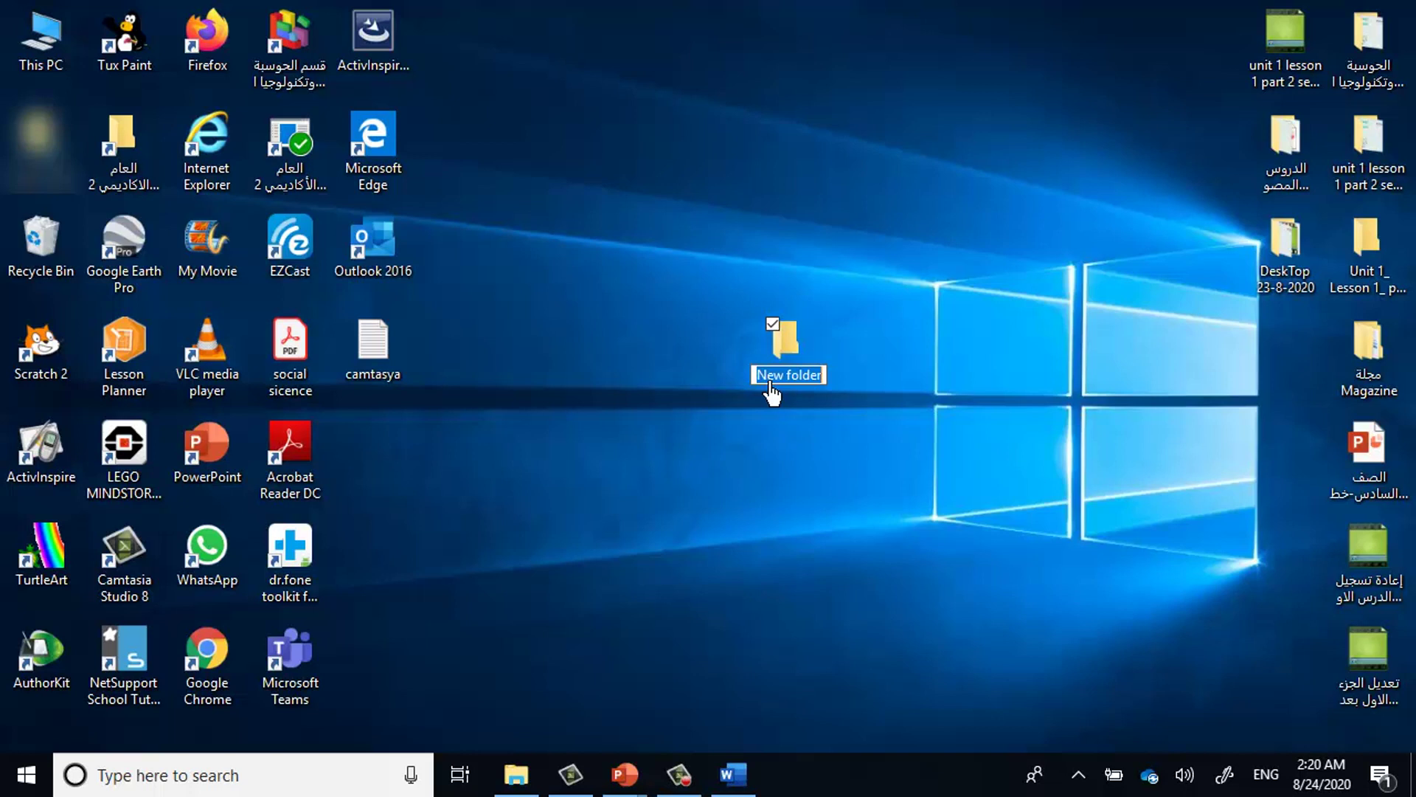
{"action": "key", "text": "alt+shift"}
{"action": "type", "text": "مجلة"}
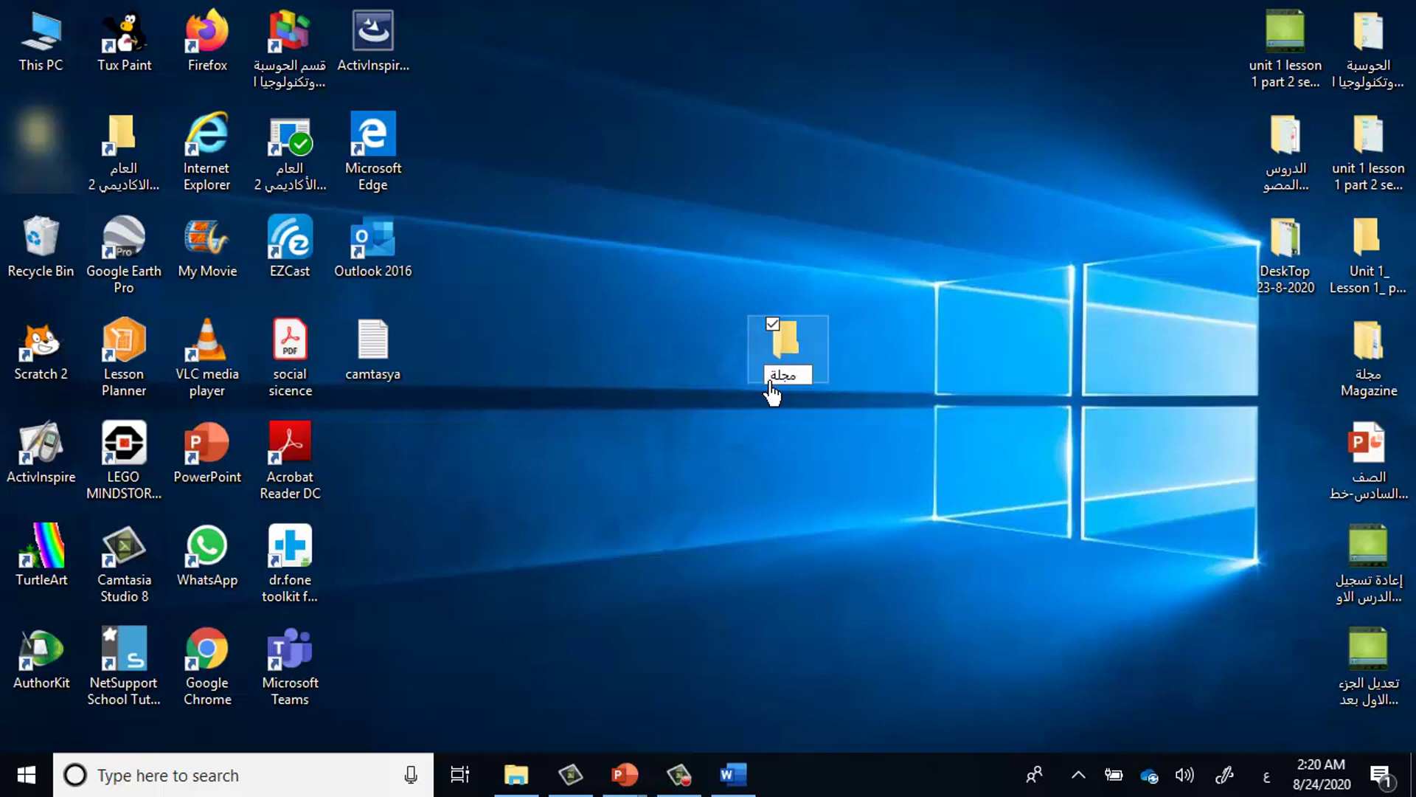
{"action": "key", "text": "alt+shift"}
{"action": "type", "text": "Magazine"}
{"action": "key", "text": "Return"}
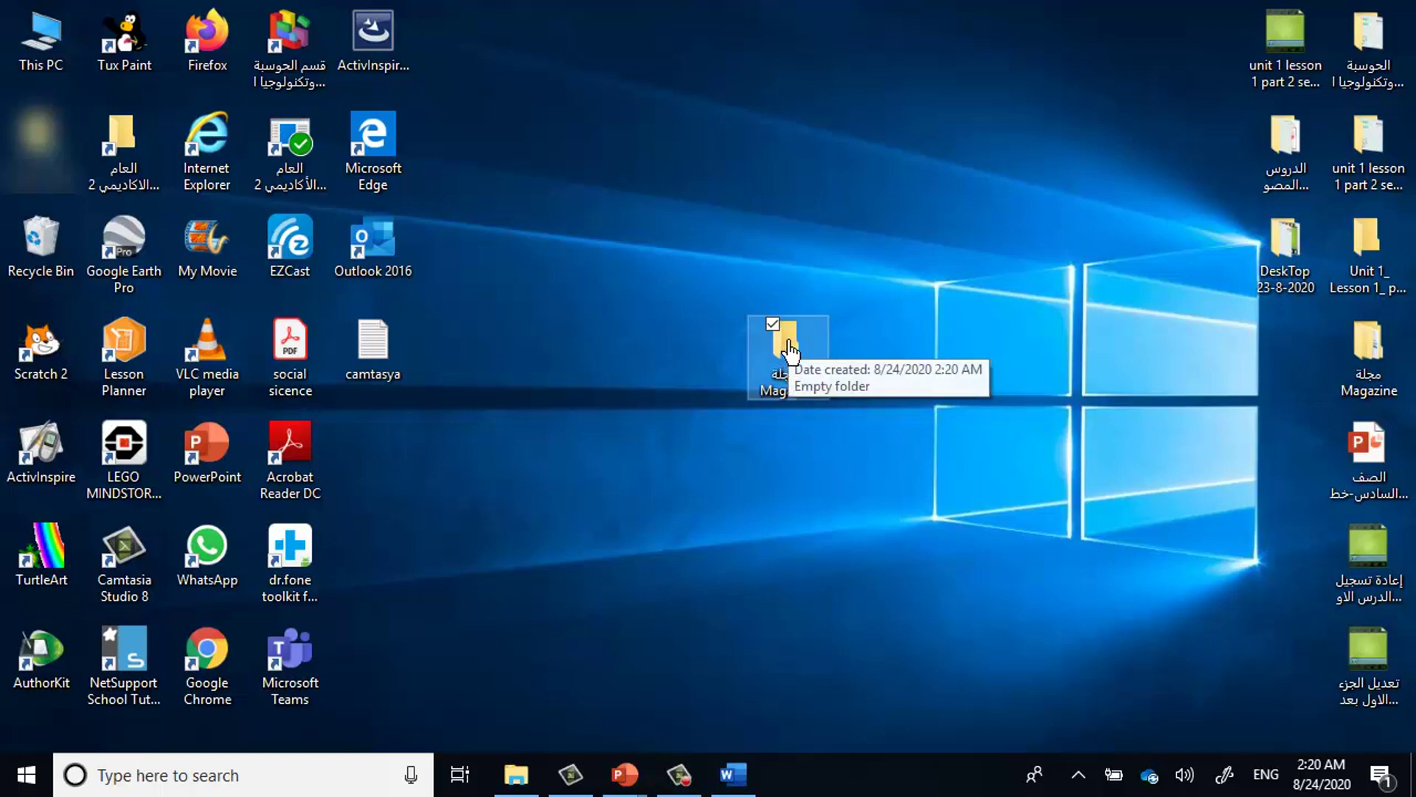
Open the مجلة Magazine folder in a maximized window and create a new folder inside it.
{"action": "double_click", "coordinate": [788, 347]}
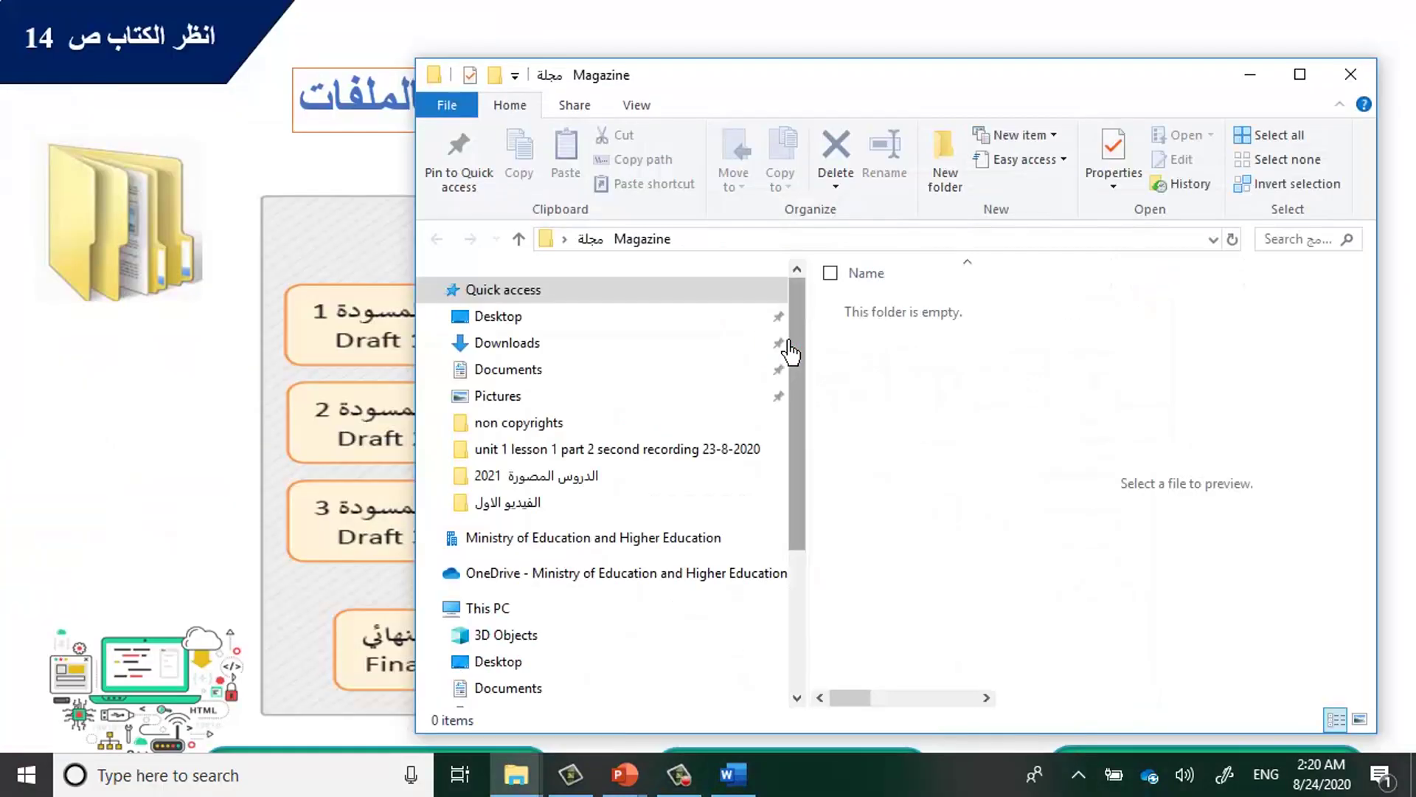
{"action": "left_click", "coordinate": [1300, 74]}
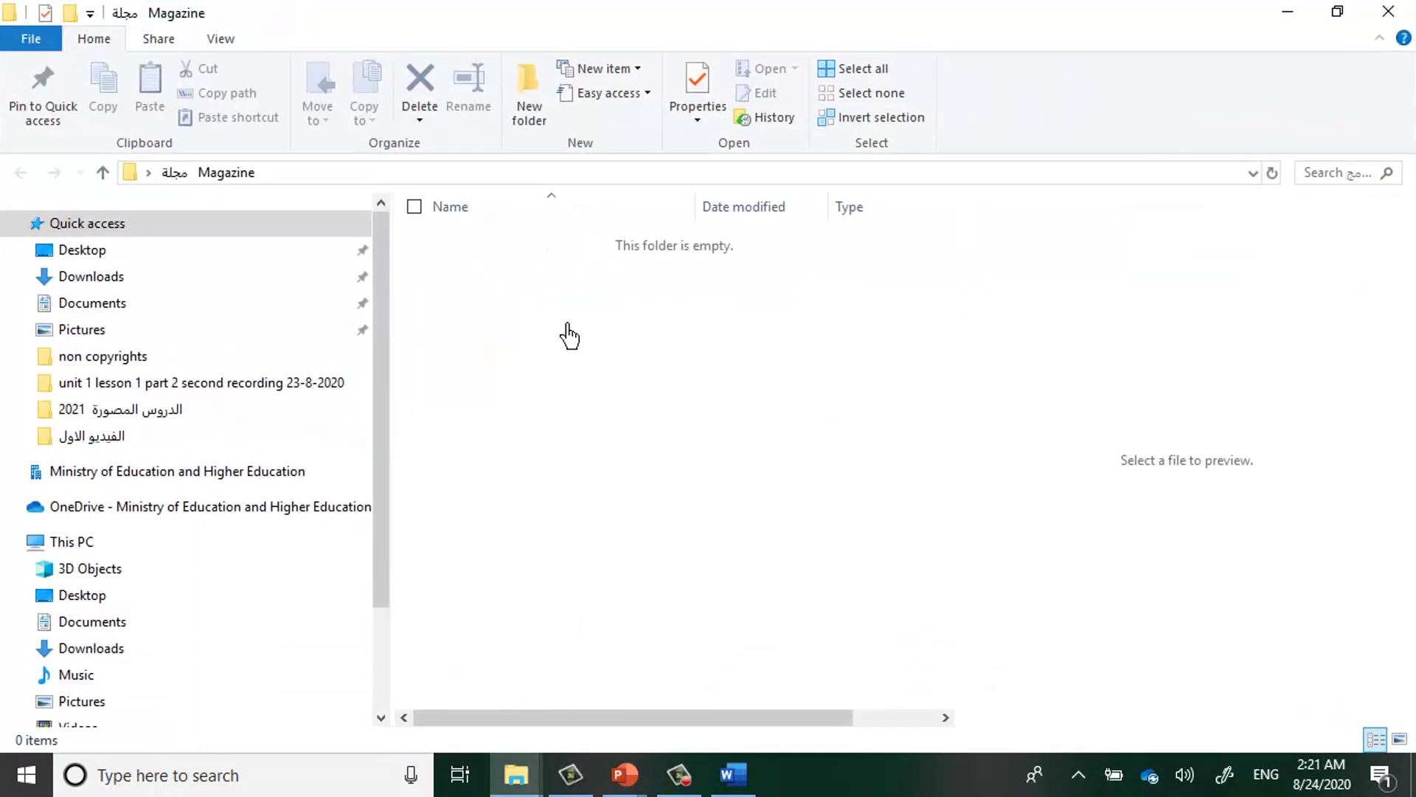
{"action": "right_click", "coordinate": [552, 303]}
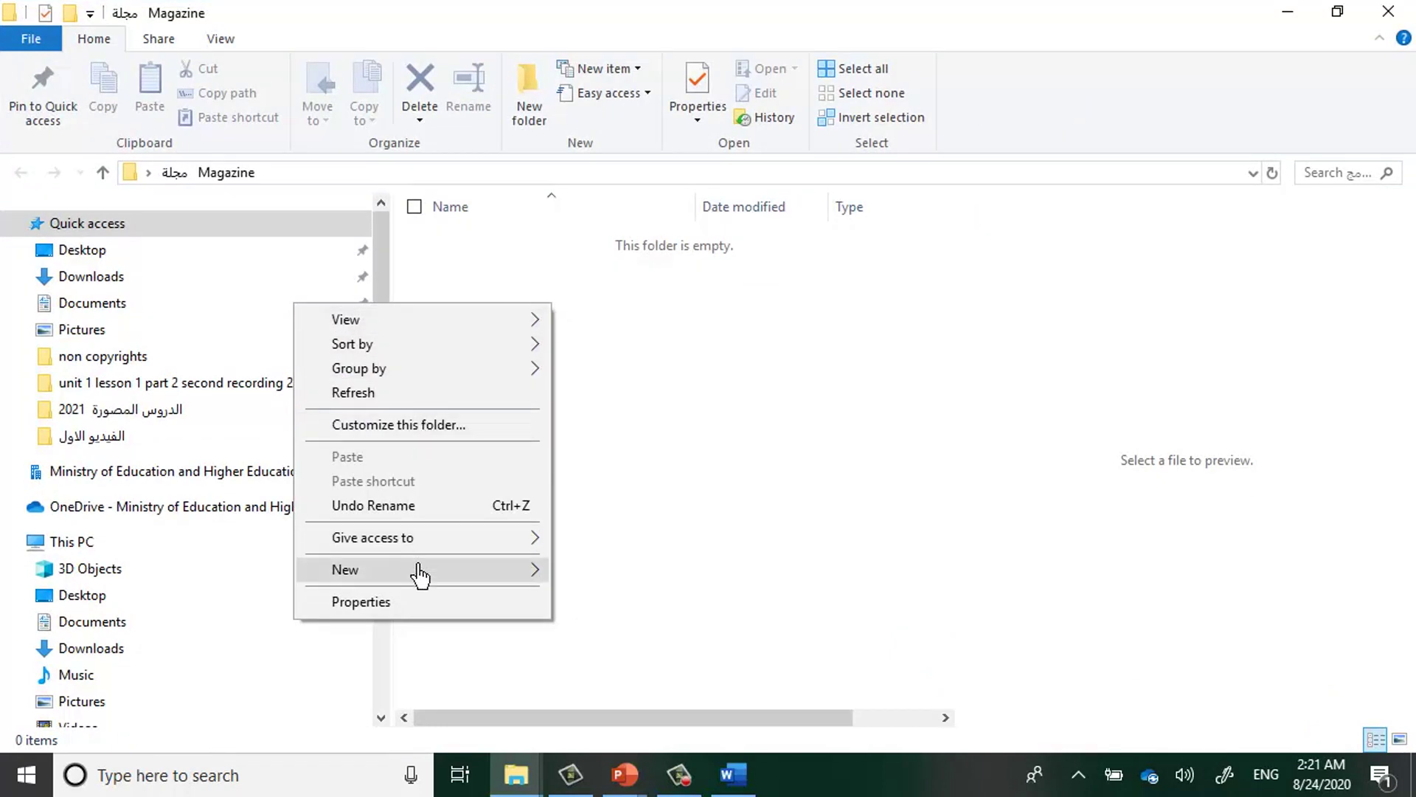
{"action": "mouse_move", "coordinate": [366, 586]}
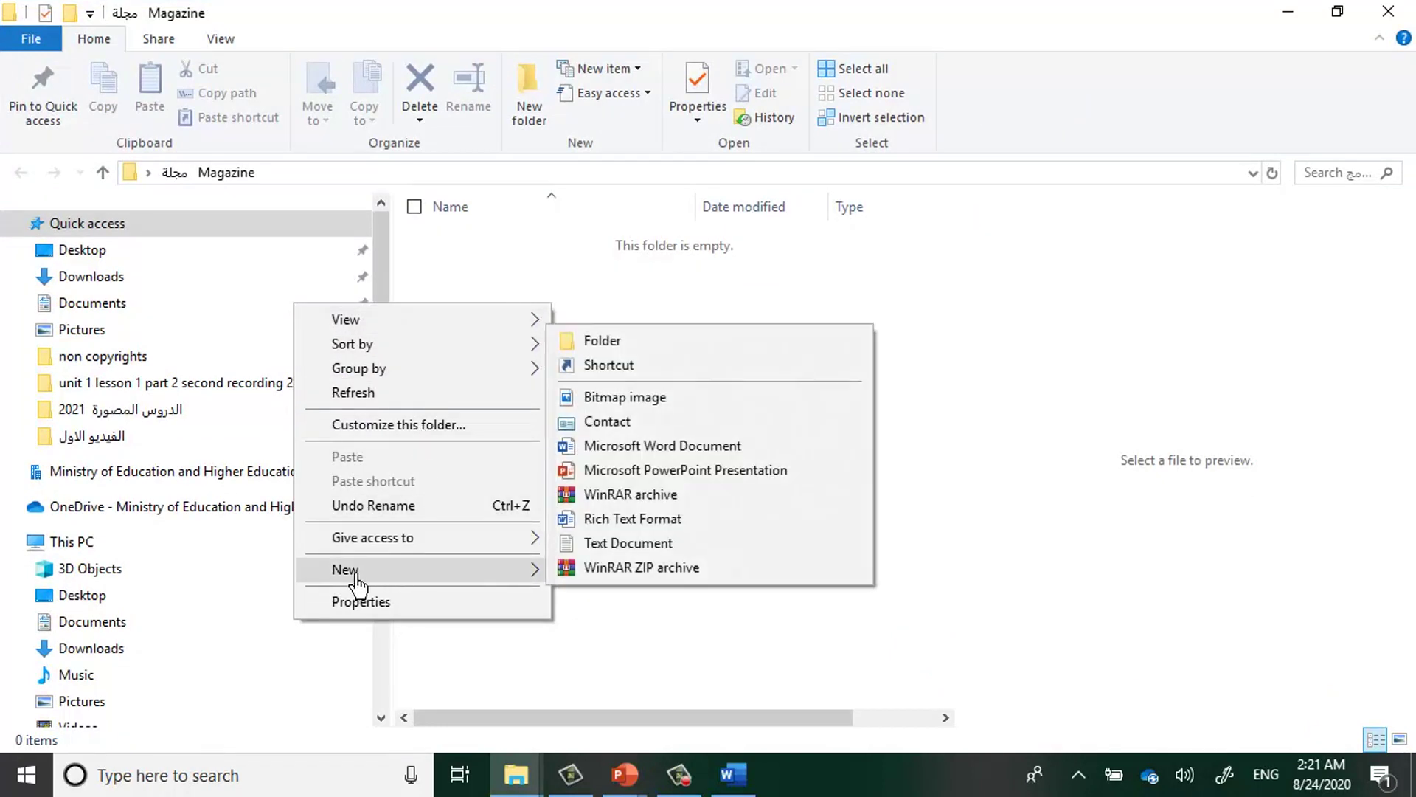
{"action": "left_click", "coordinate": [598, 346]}
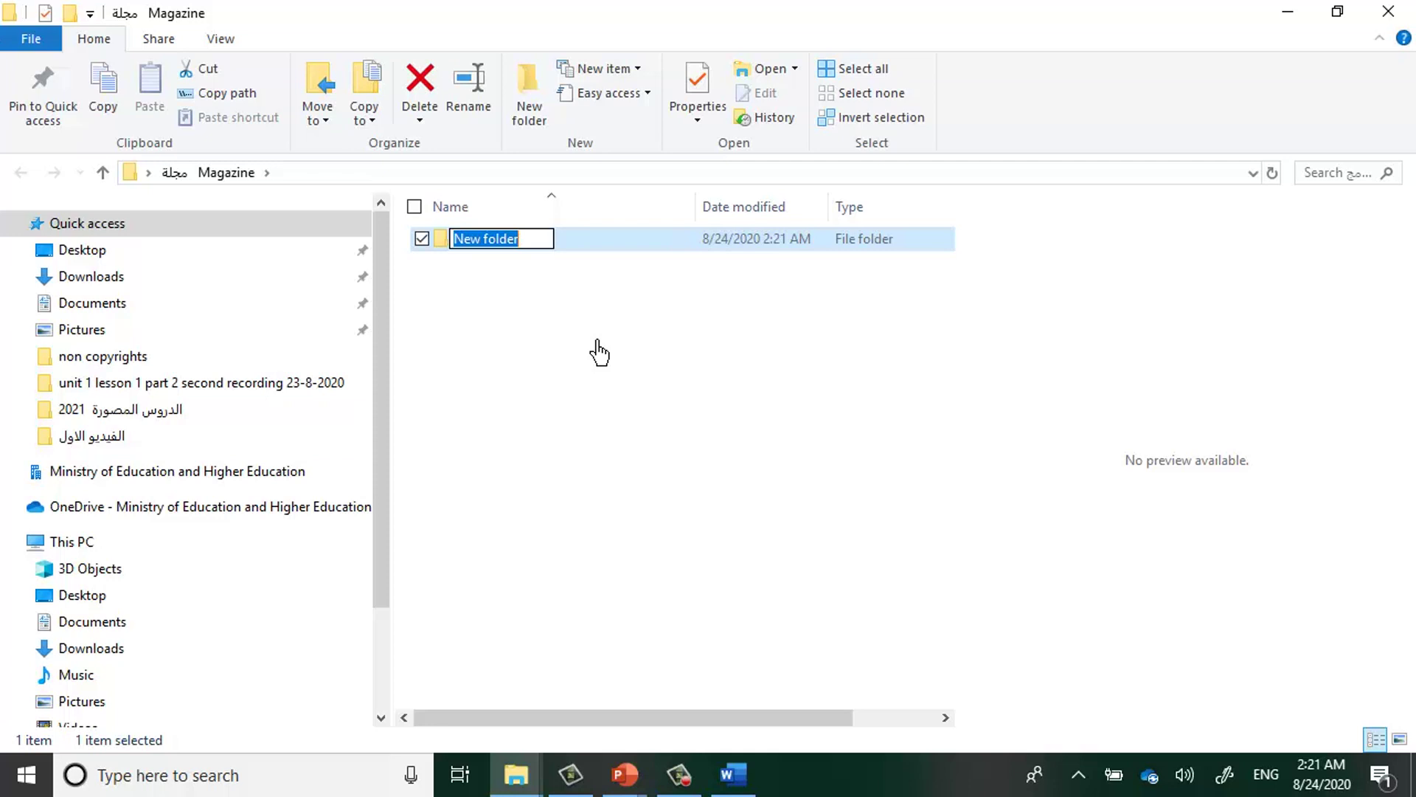
Name the new subfolder "Images الصور".
{"action": "type", "text": "fg"}
{"action": "key", "text": "BackSpace"}
{"action": "key", "text": "BackSpace"}
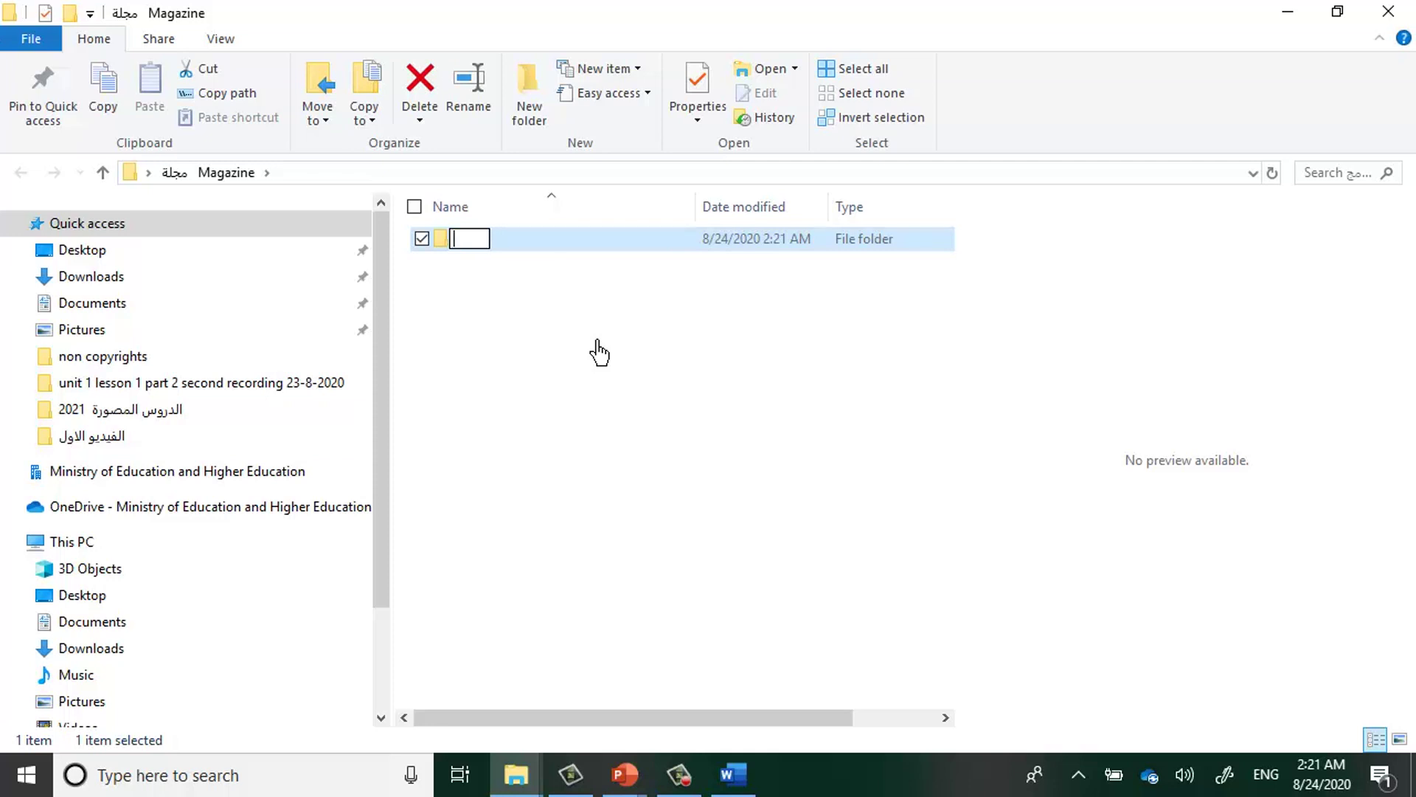
{"action": "key", "text": "alt+shift"}
{"action": "type", "text": "الصور"}
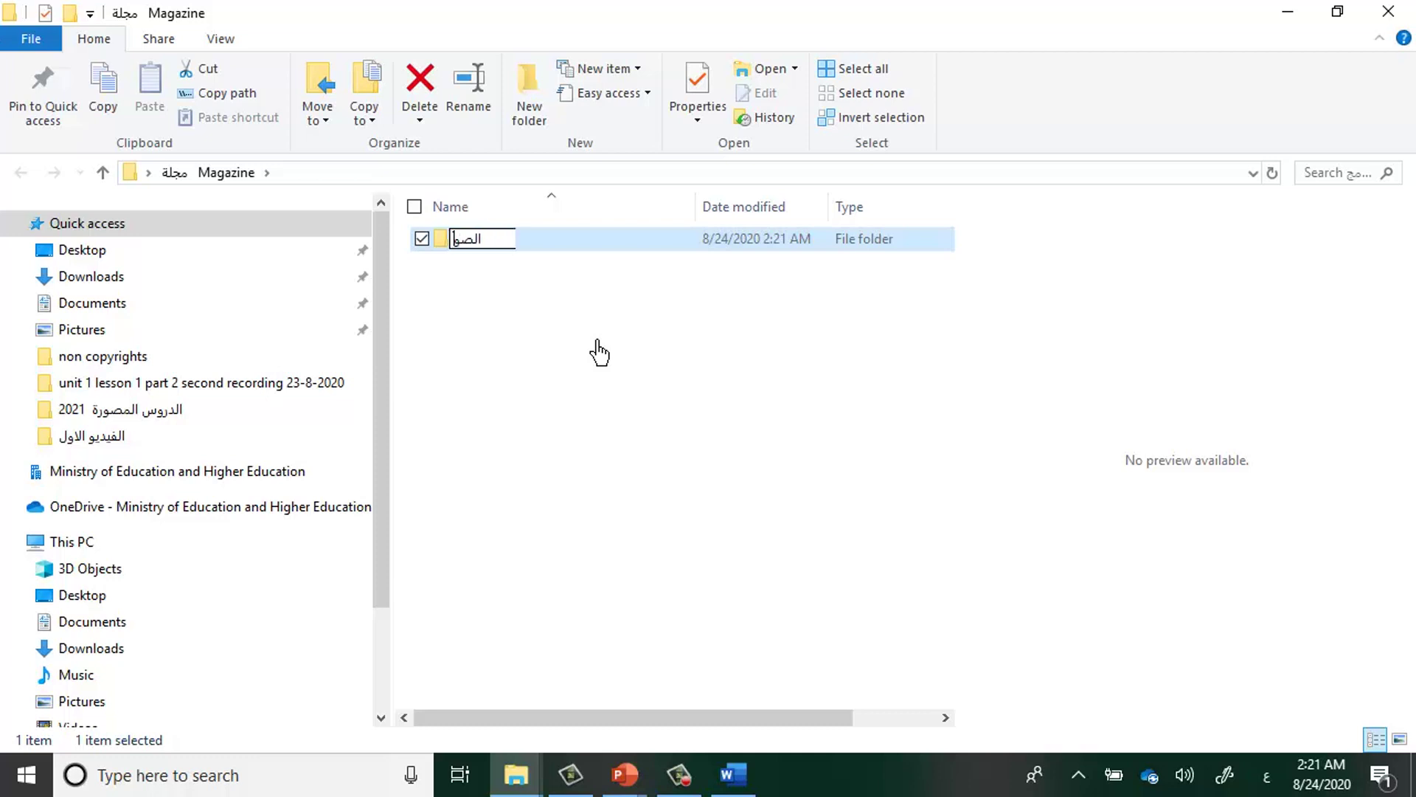
{"action": "key", "text": "alt+shift"}
{"action": "type", "text": "I"}
{"action": "key", "text": "BackSpace"}
{"action": "key", "text": "BackSpace"}
{"action": "type", "text": "Images"}
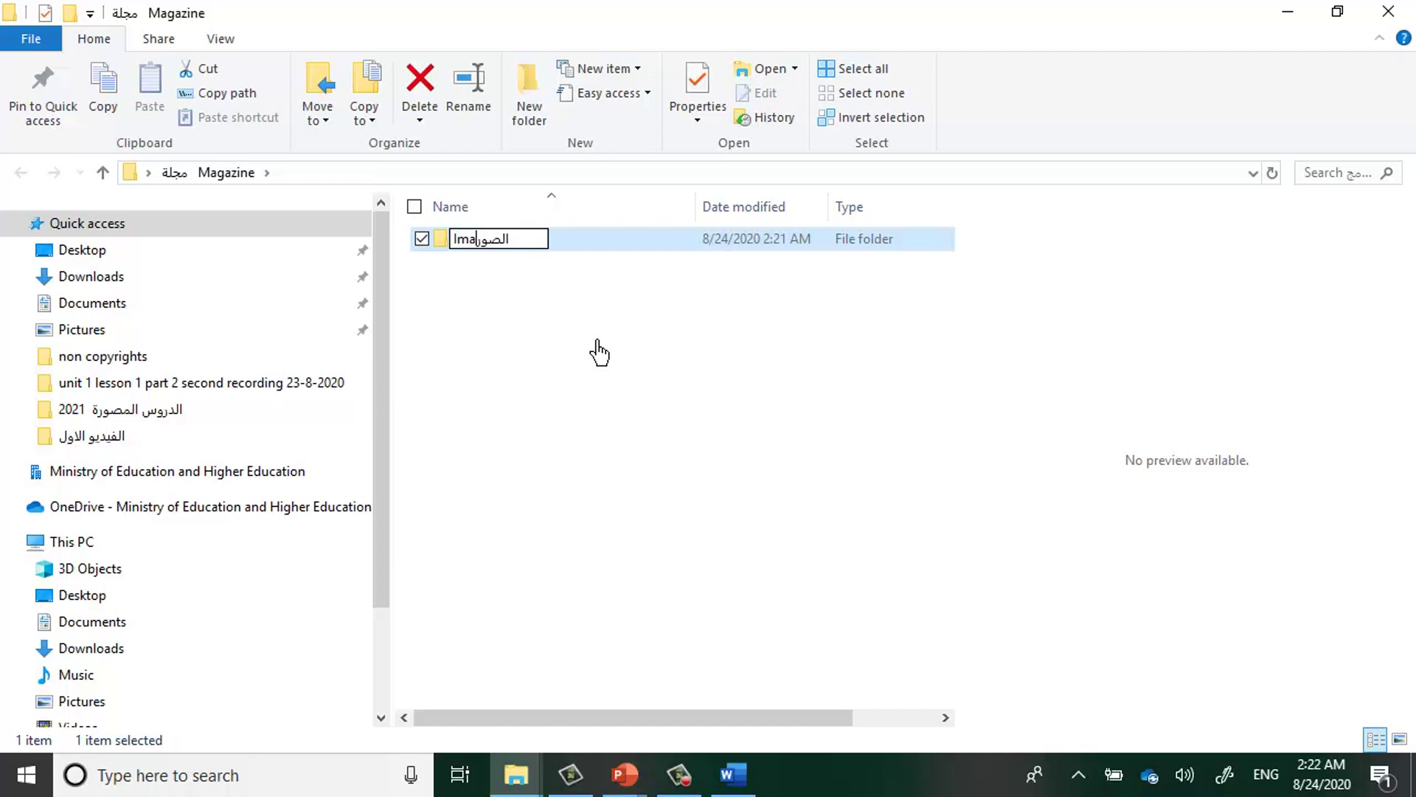
{"action": "left_click", "coordinate": [494, 338]}
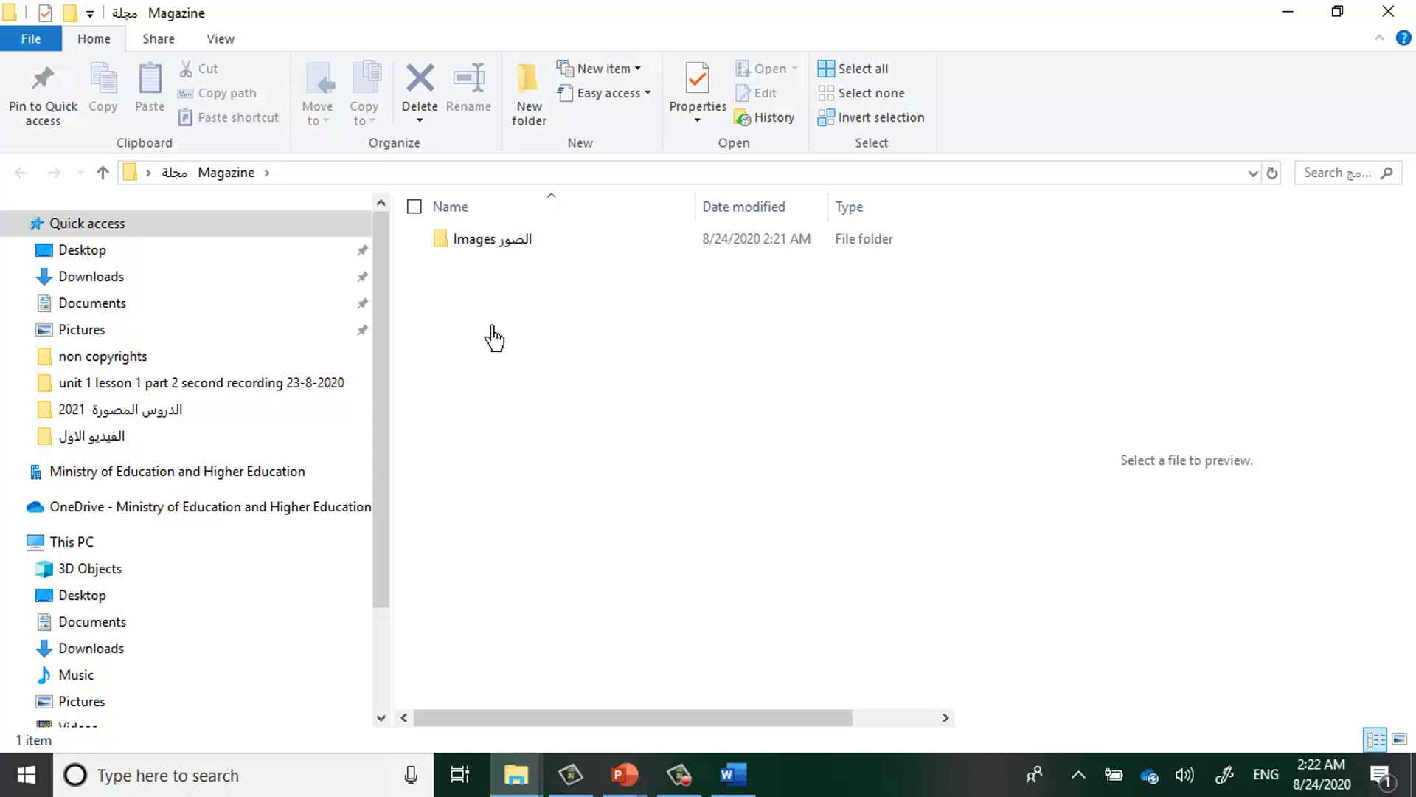
Create a second subfolder in the مجلة Magazine folder and name it "Drafts مسودات".
{"action": "right_click", "coordinate": [494, 349]}
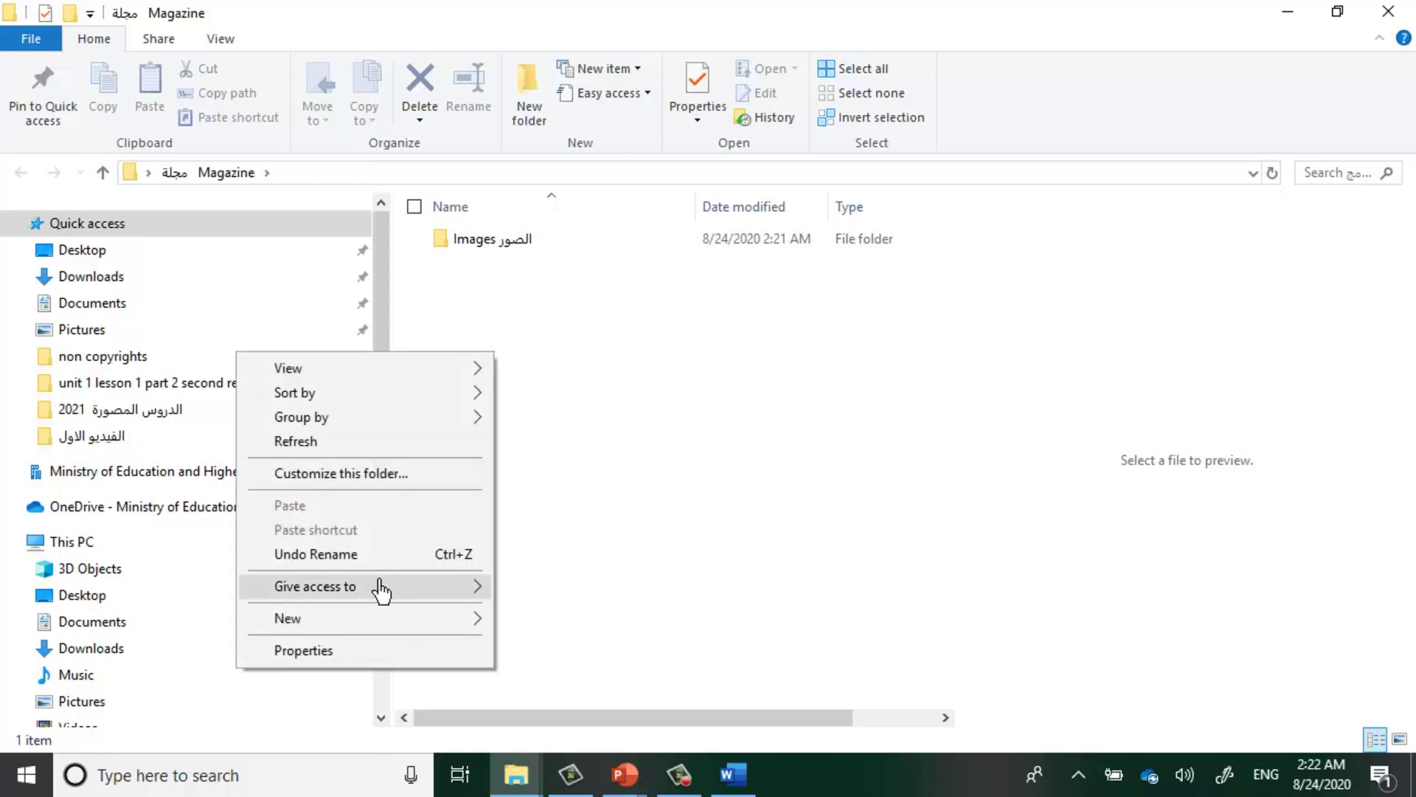
{"action": "mouse_move", "coordinate": [386, 622]}
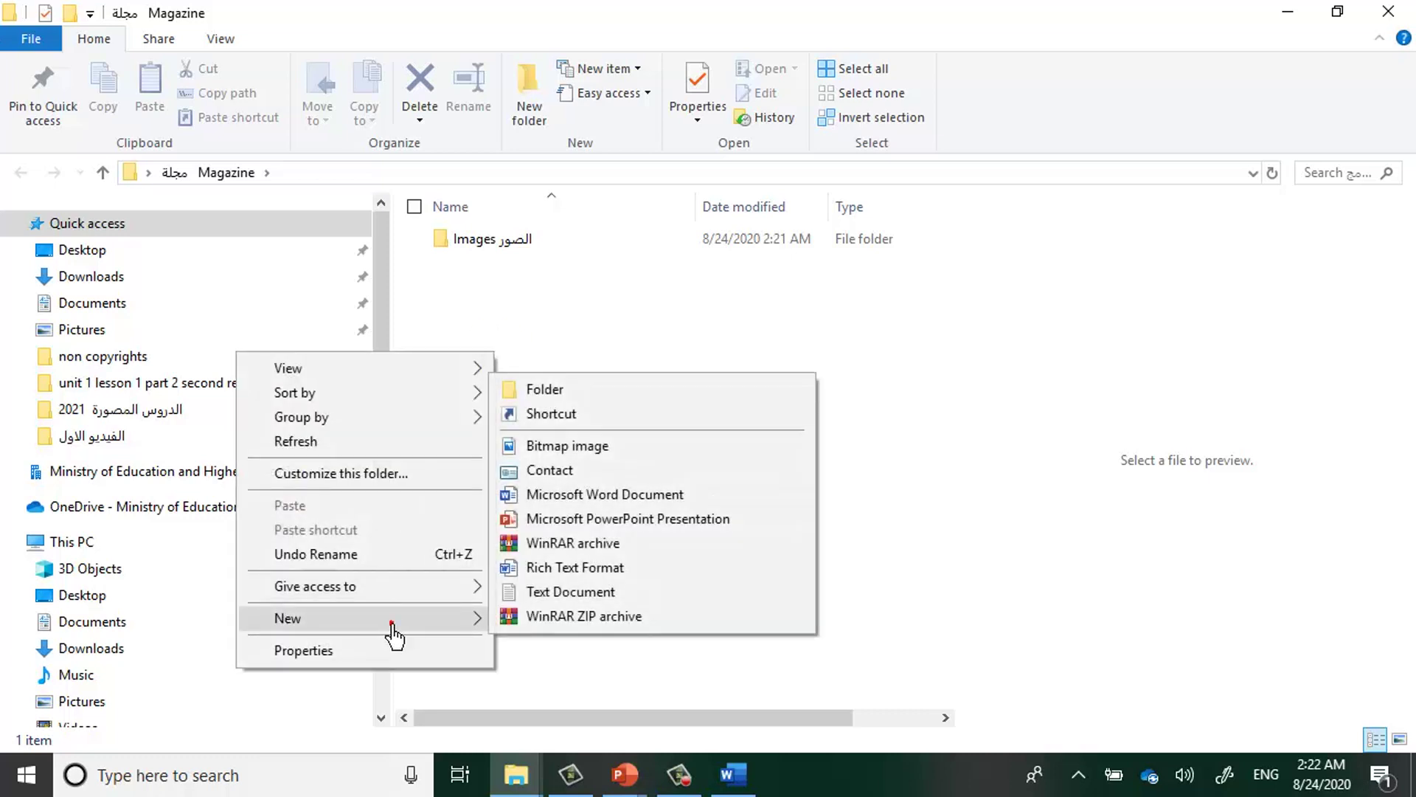
{"action": "left_click", "coordinate": [526, 398]}
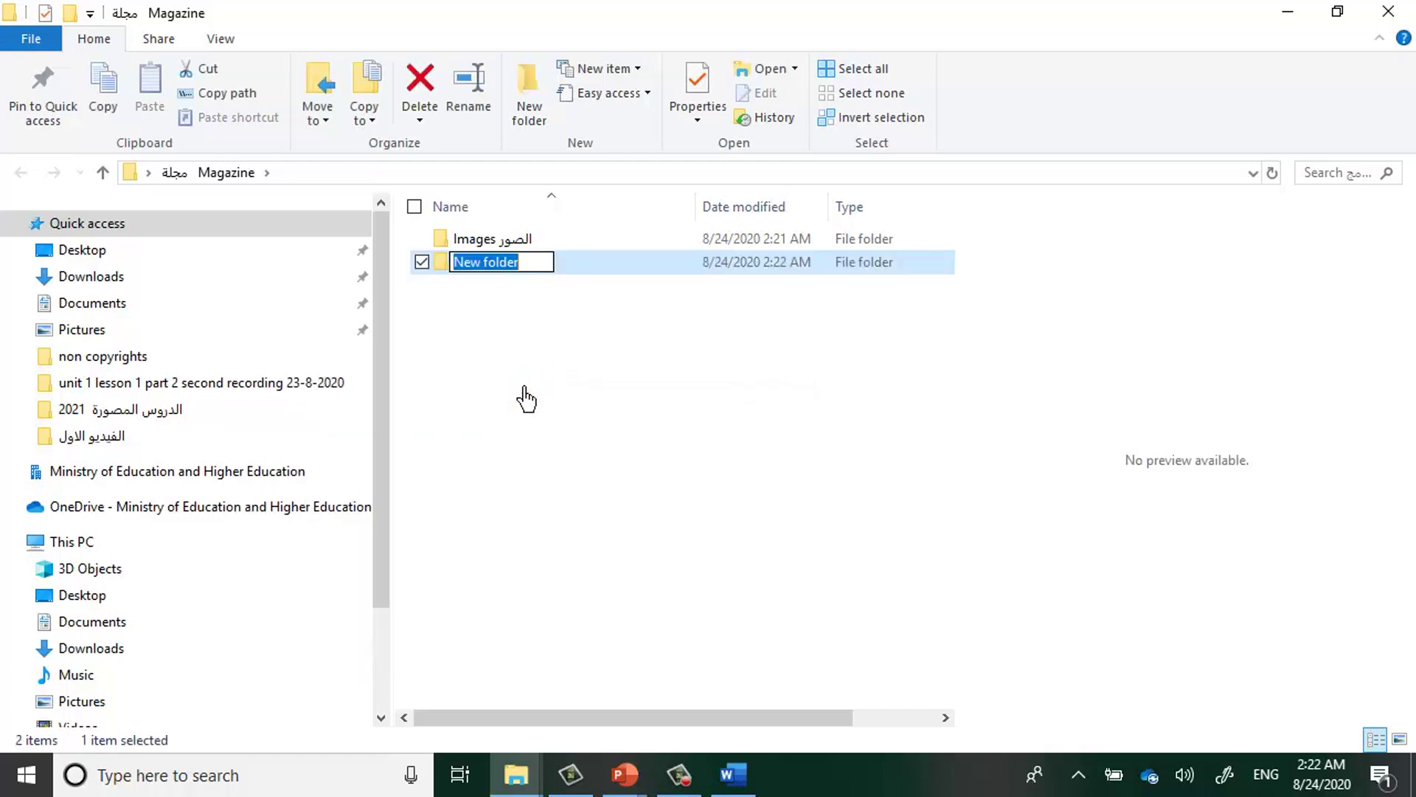
{"action": "type", "text": "Dr"}
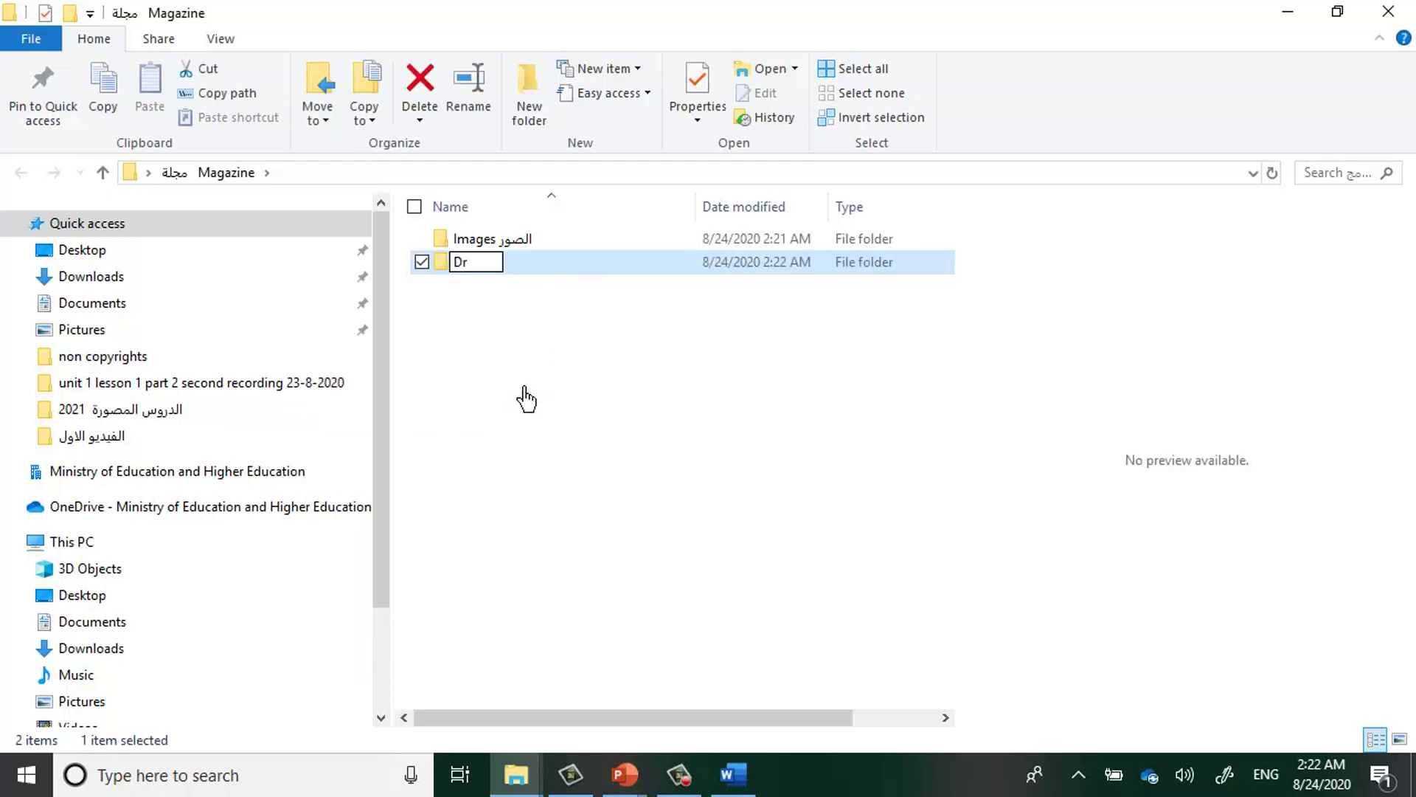
{"action": "type", "text": "afts"}
{"action": "key", "text": "alt+shift"}
{"action": "type", "text": "ال"}
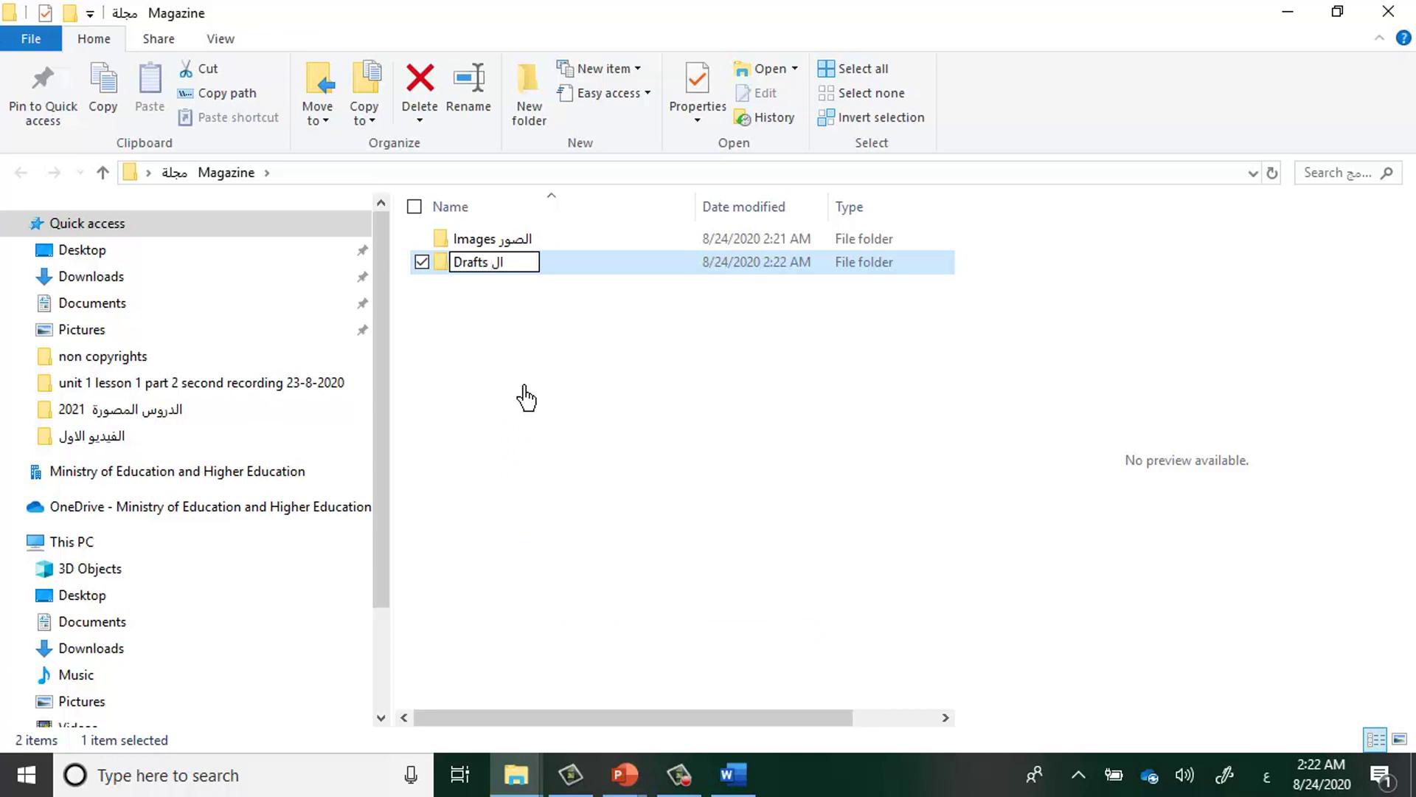
{"action": "key", "text": "BackSpace"}
{"action": "key", "text": "BackSpace"}
{"action": "type", "text": "مسودات"}
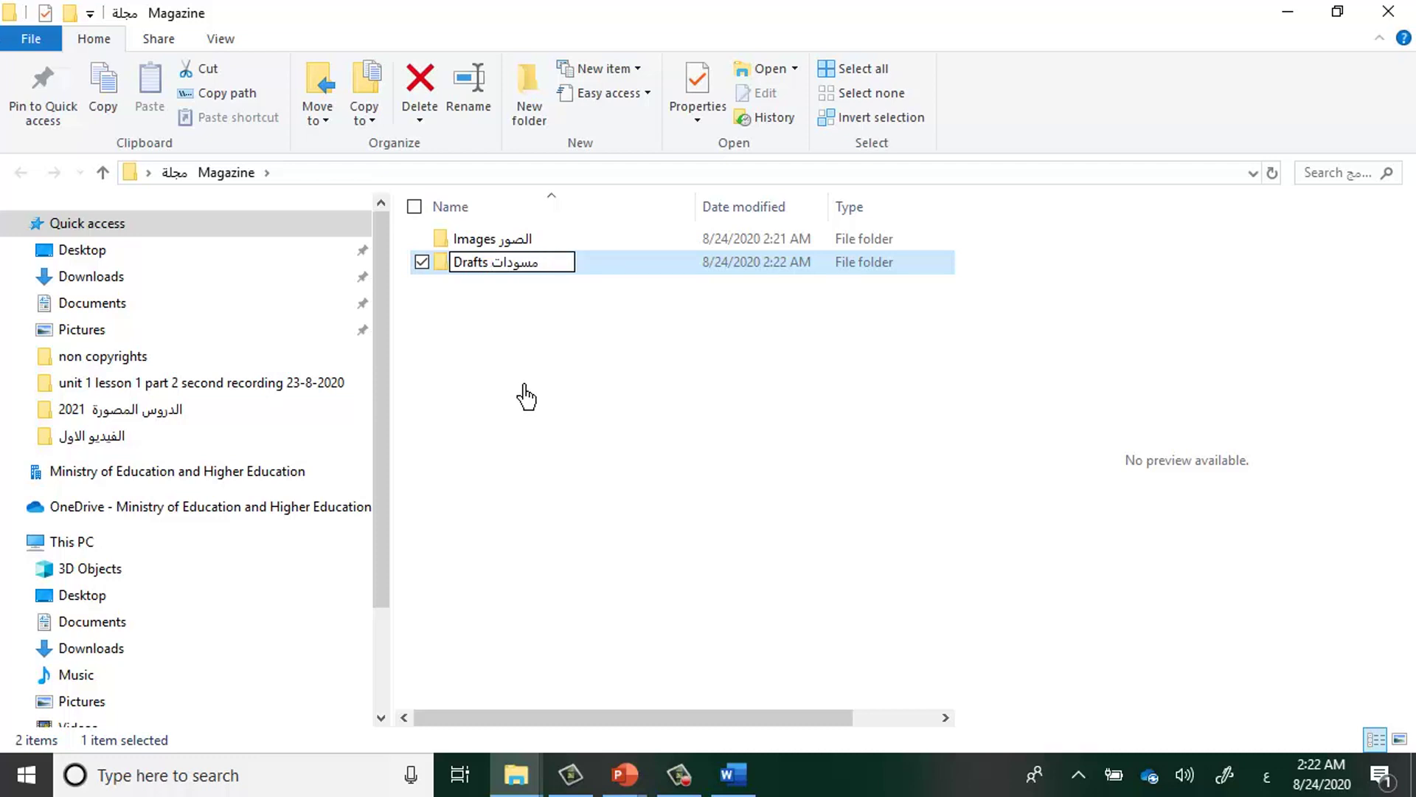
{"action": "left_click", "coordinate": [554, 452]}
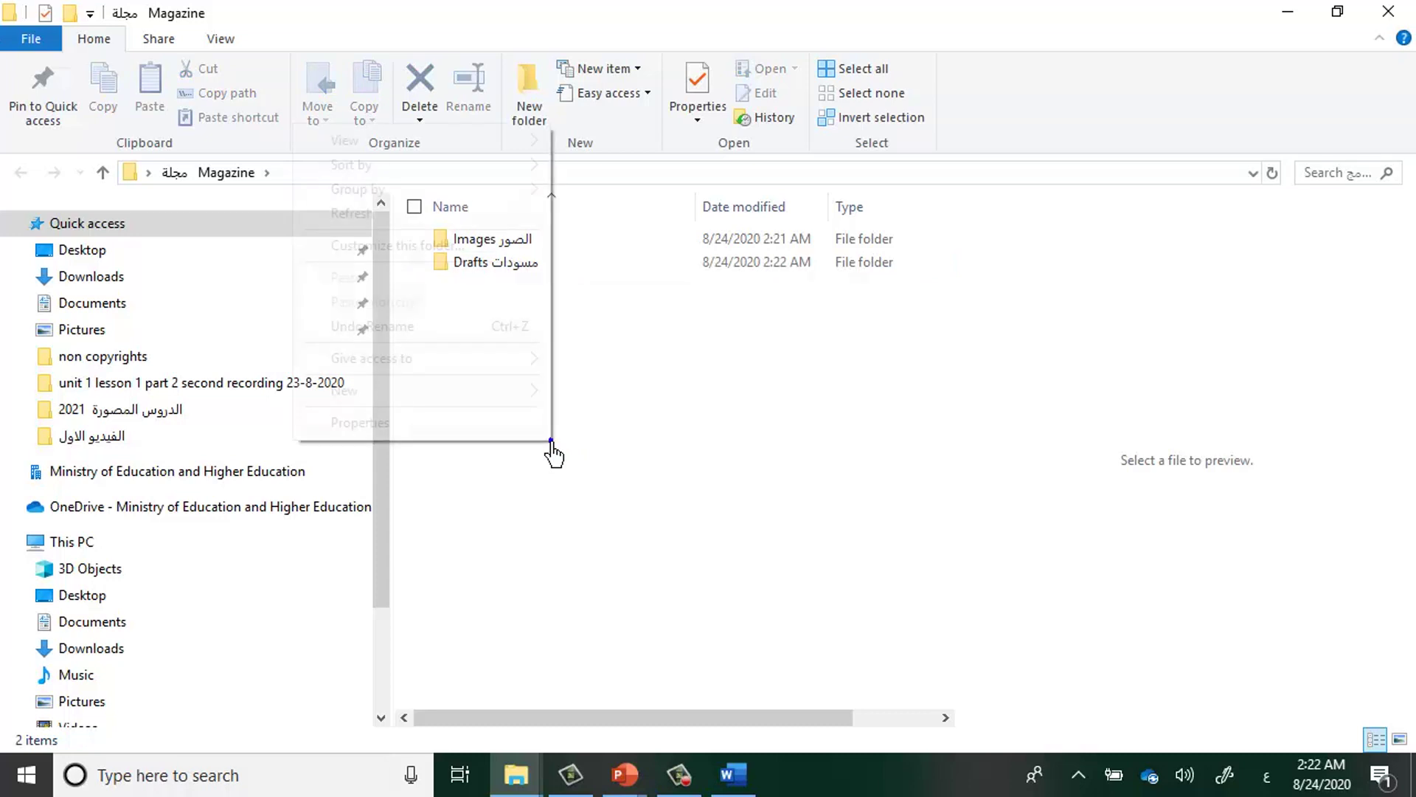
Create a third subfolder in the مجلة Magazine folder and name it "Final النهائي".
{"action": "right_click", "coordinate": [552, 442]}
{"action": "left_click", "coordinate": [514, 398]}
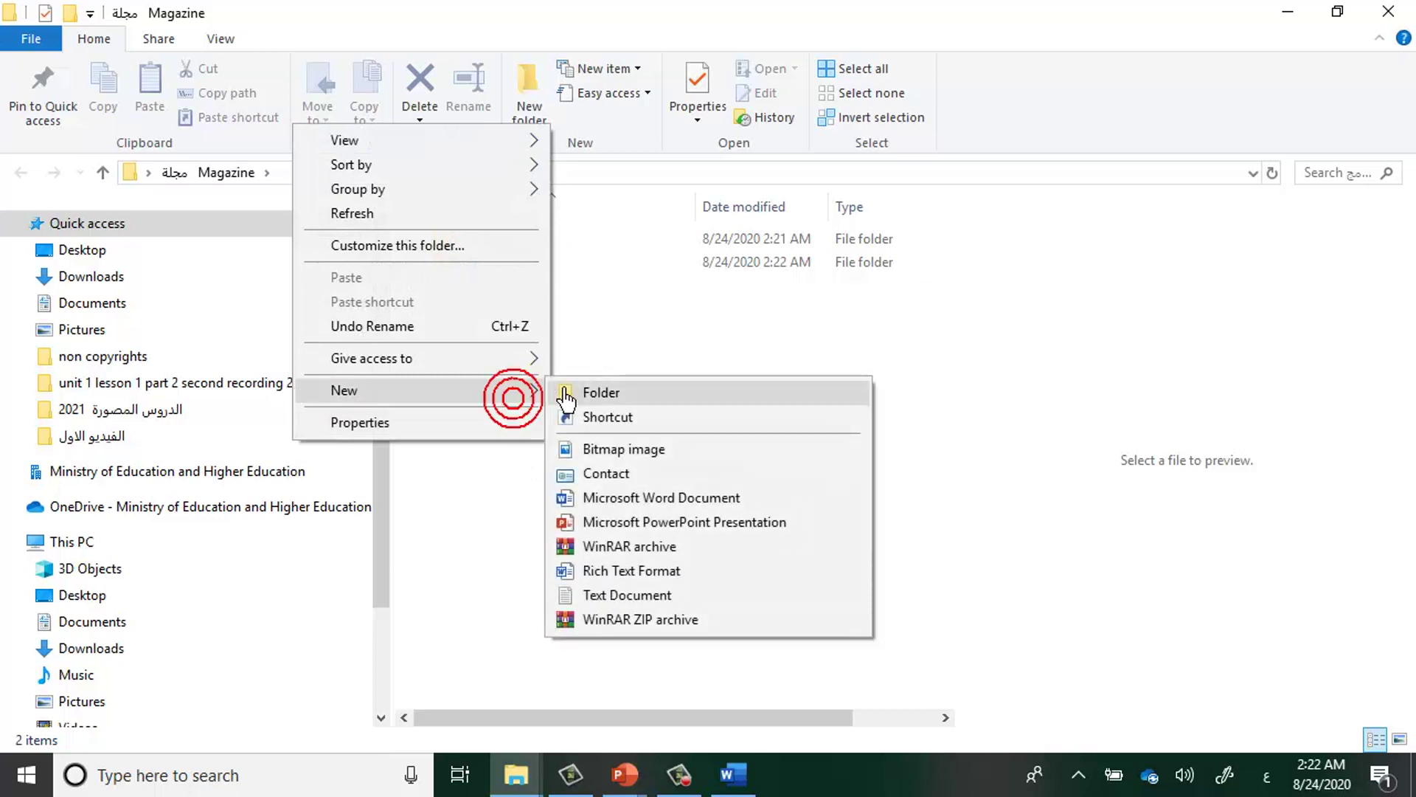
{"action": "left_click", "coordinate": [598, 392]}
{"action": "key", "text": "BackSpace"}
{"action": "type", "text": "النهائي"}
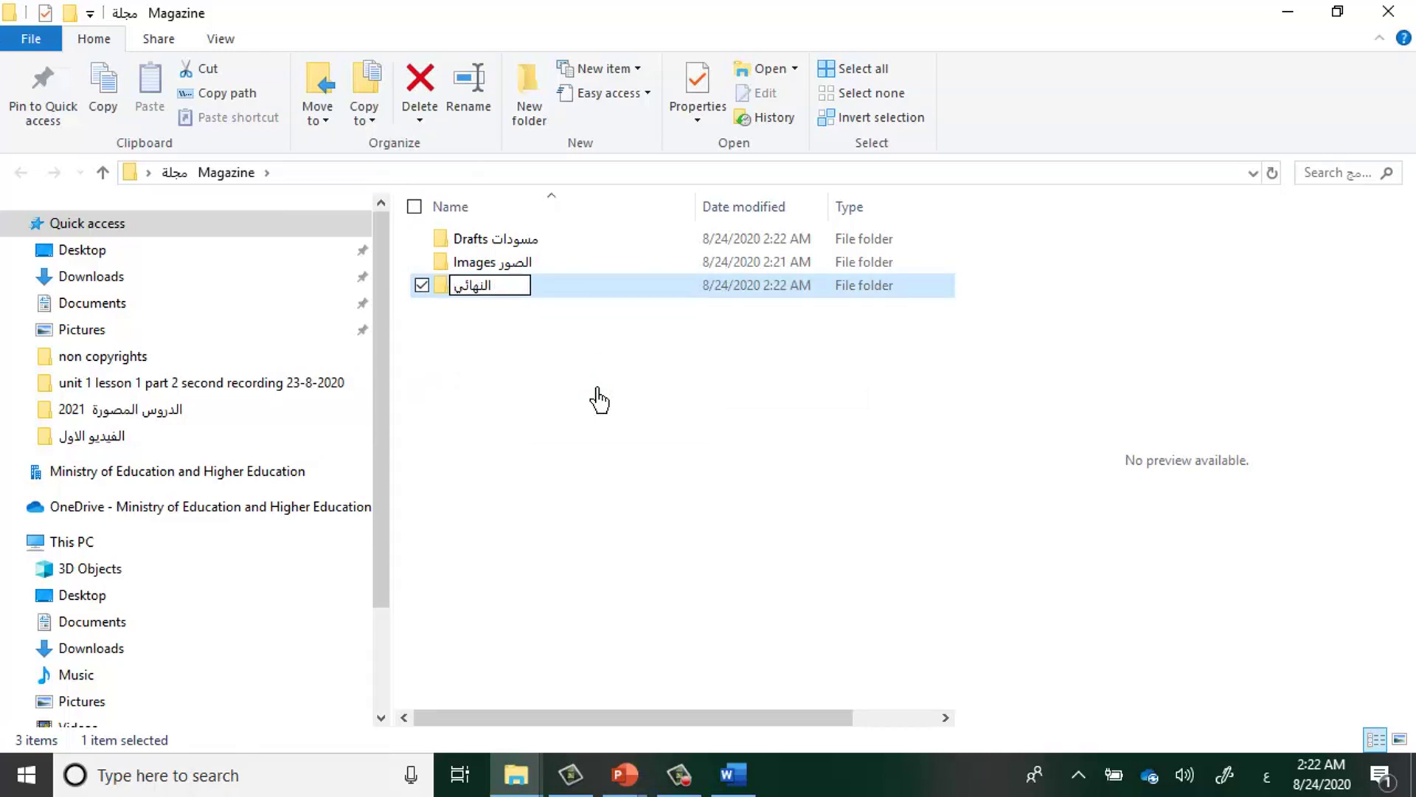
{"action": "key", "text": "alt+shift"}
{"action": "type", "text": "Fina"}
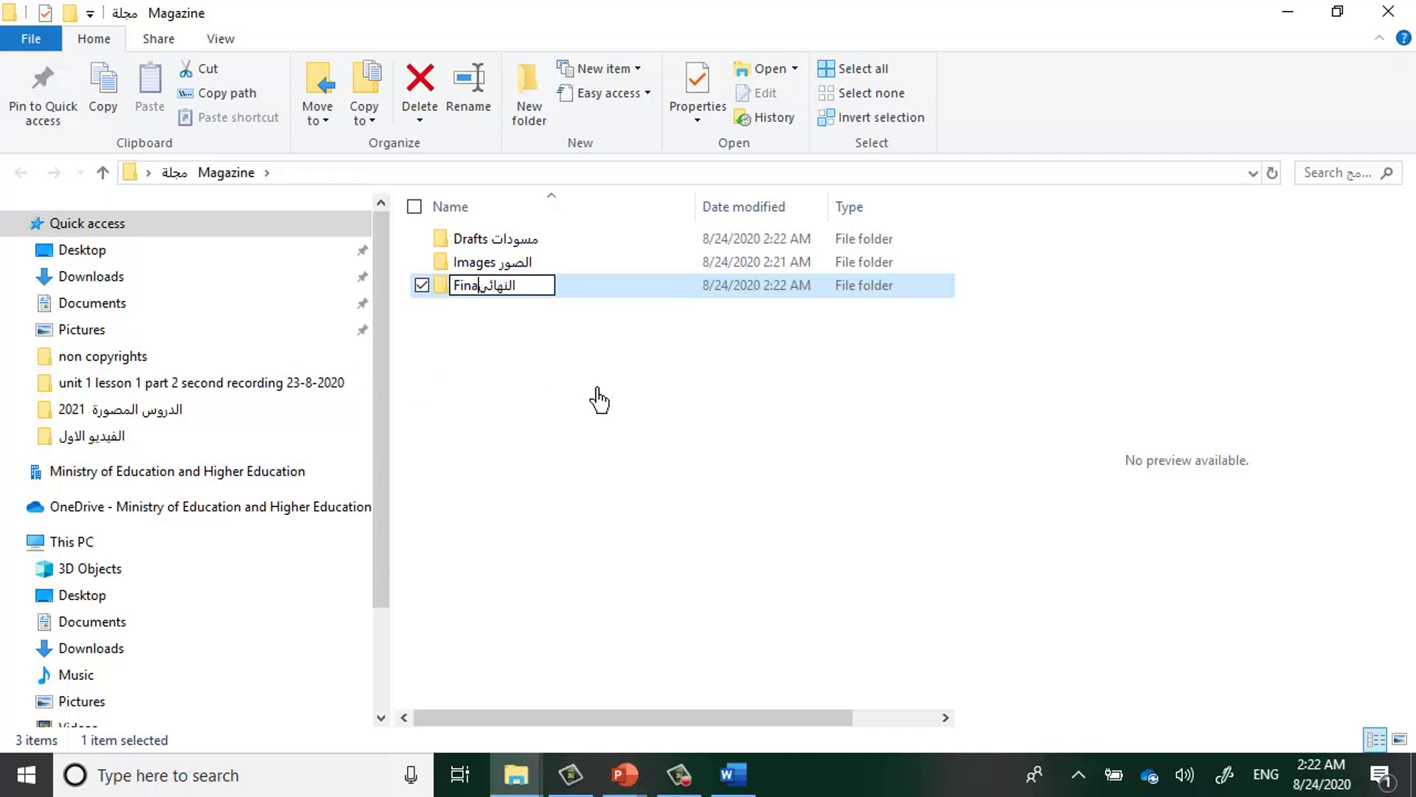
{"action": "type", "text": "l"}
{"action": "left_click", "coordinate": [603, 411]}
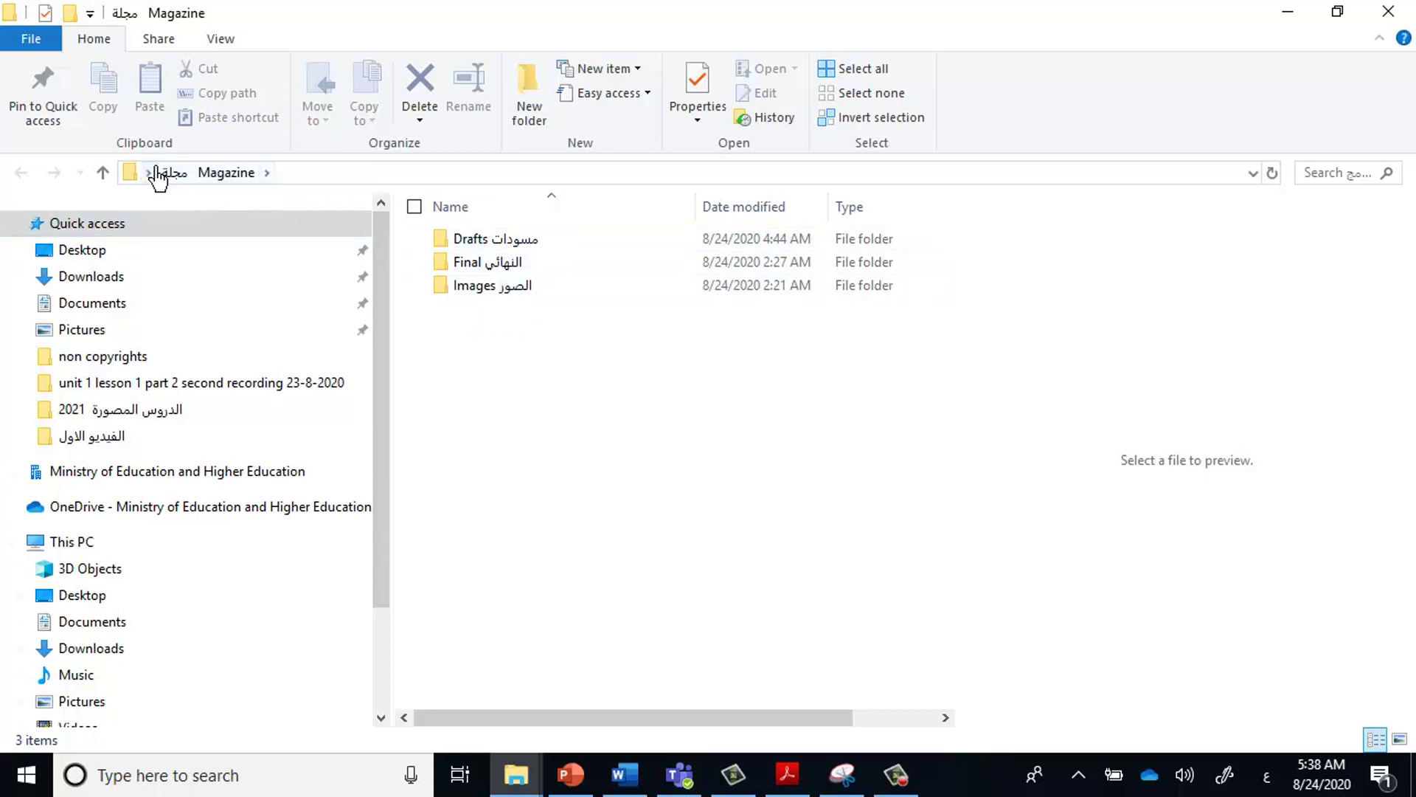
Examine the contents of the Drafts مسودات and Final النهائي subfolders, returning to the مجلة Magazine folder after each.
{"action": "double_click", "coordinate": [467, 251]}
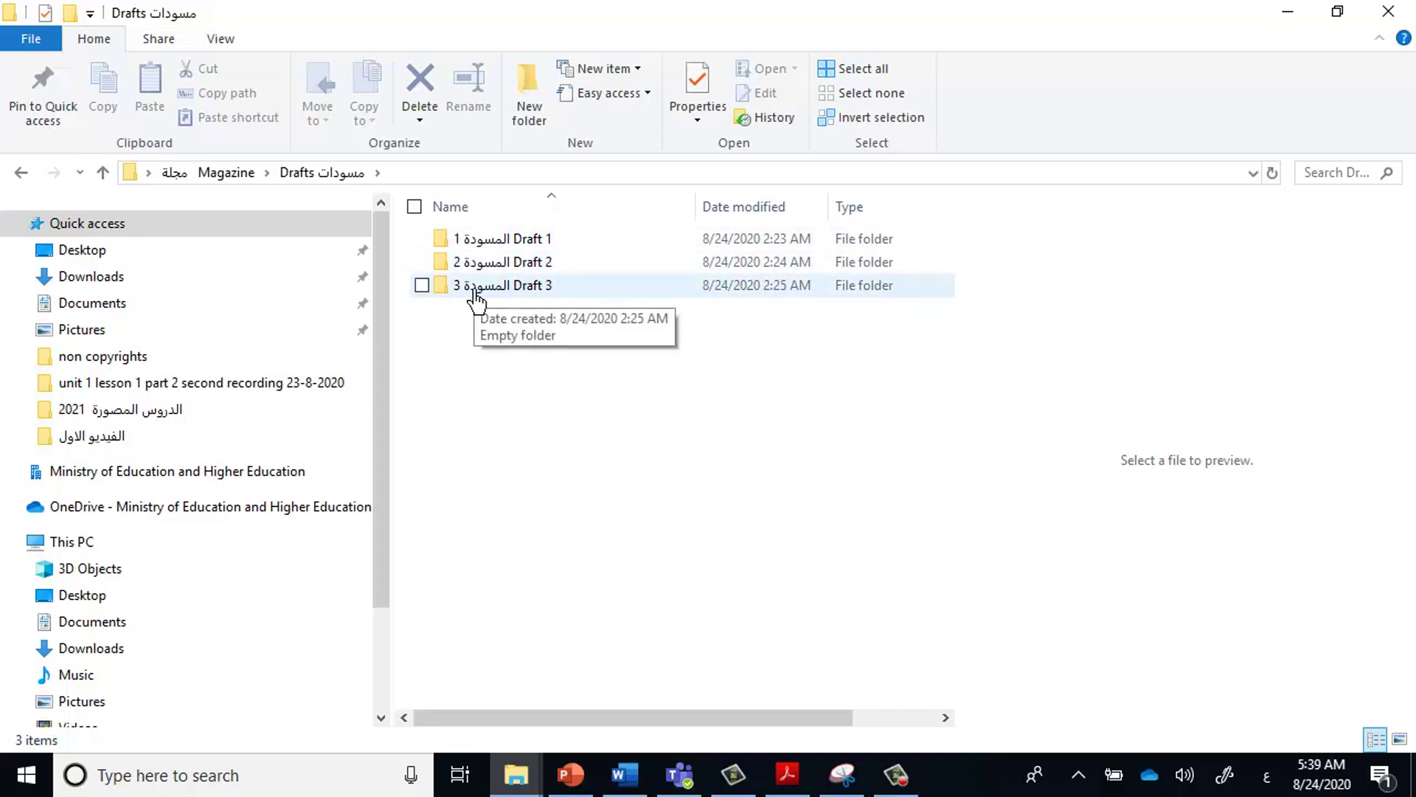
{"action": "left_click", "coordinate": [102, 177]}
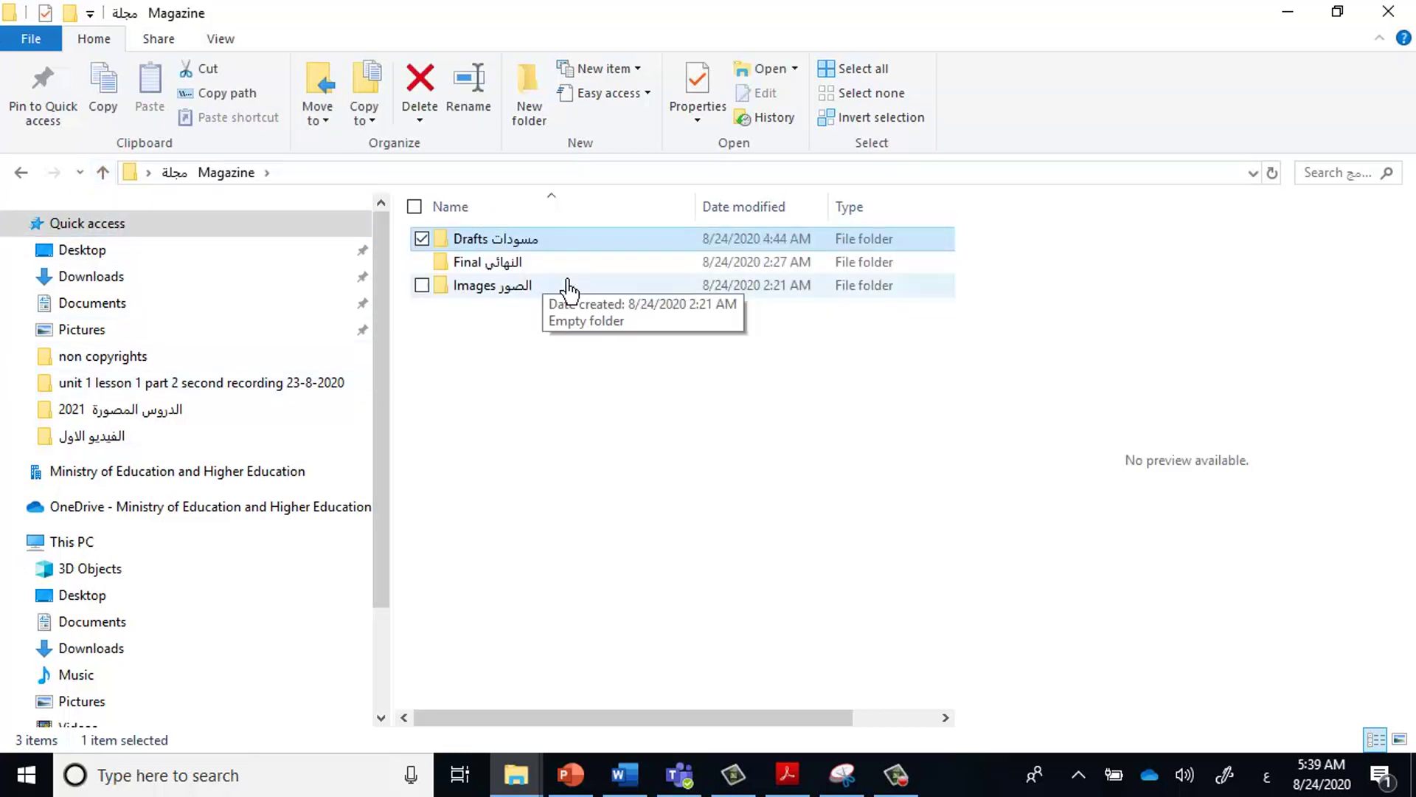
{"action": "double_click", "coordinate": [494, 273]}
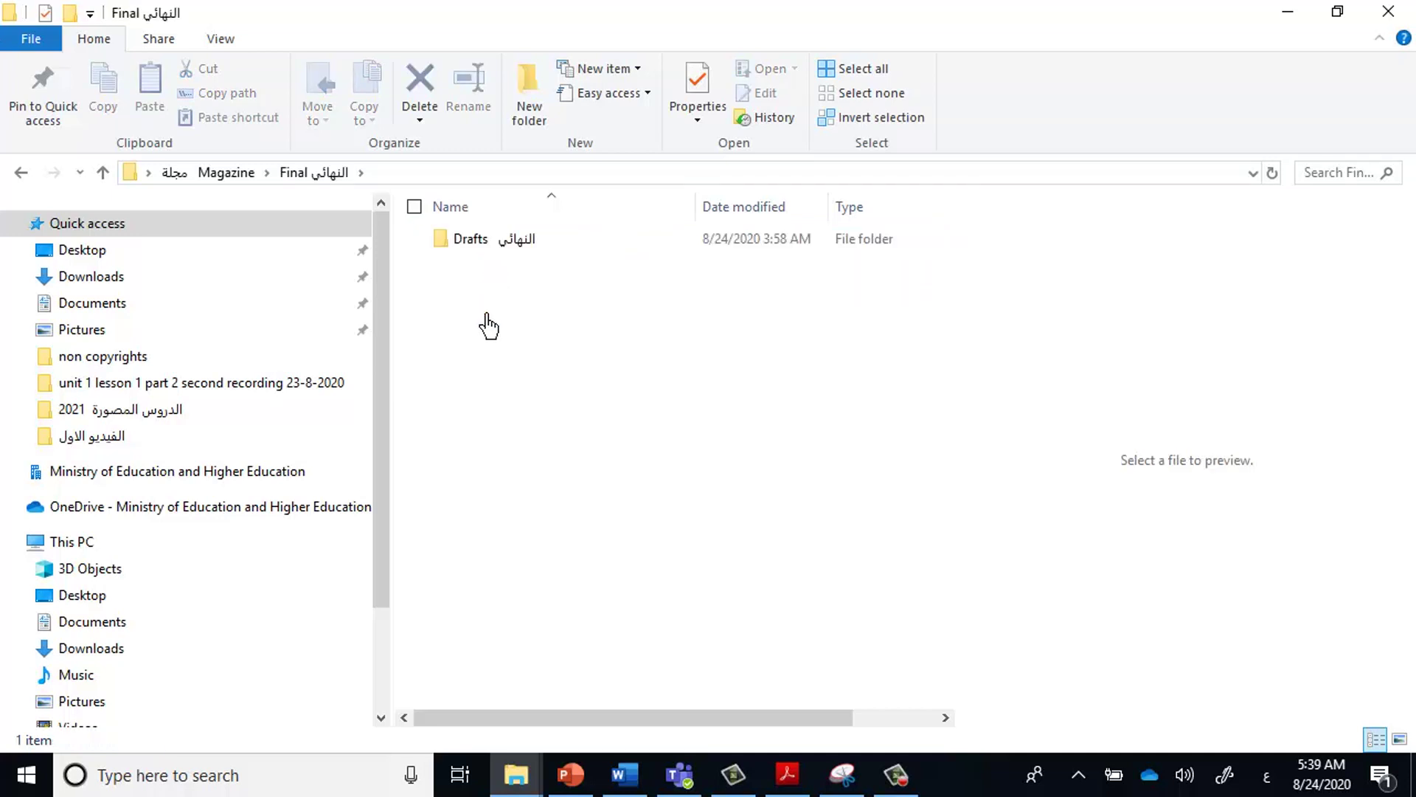
{"action": "key", "text": "BackSpace"}
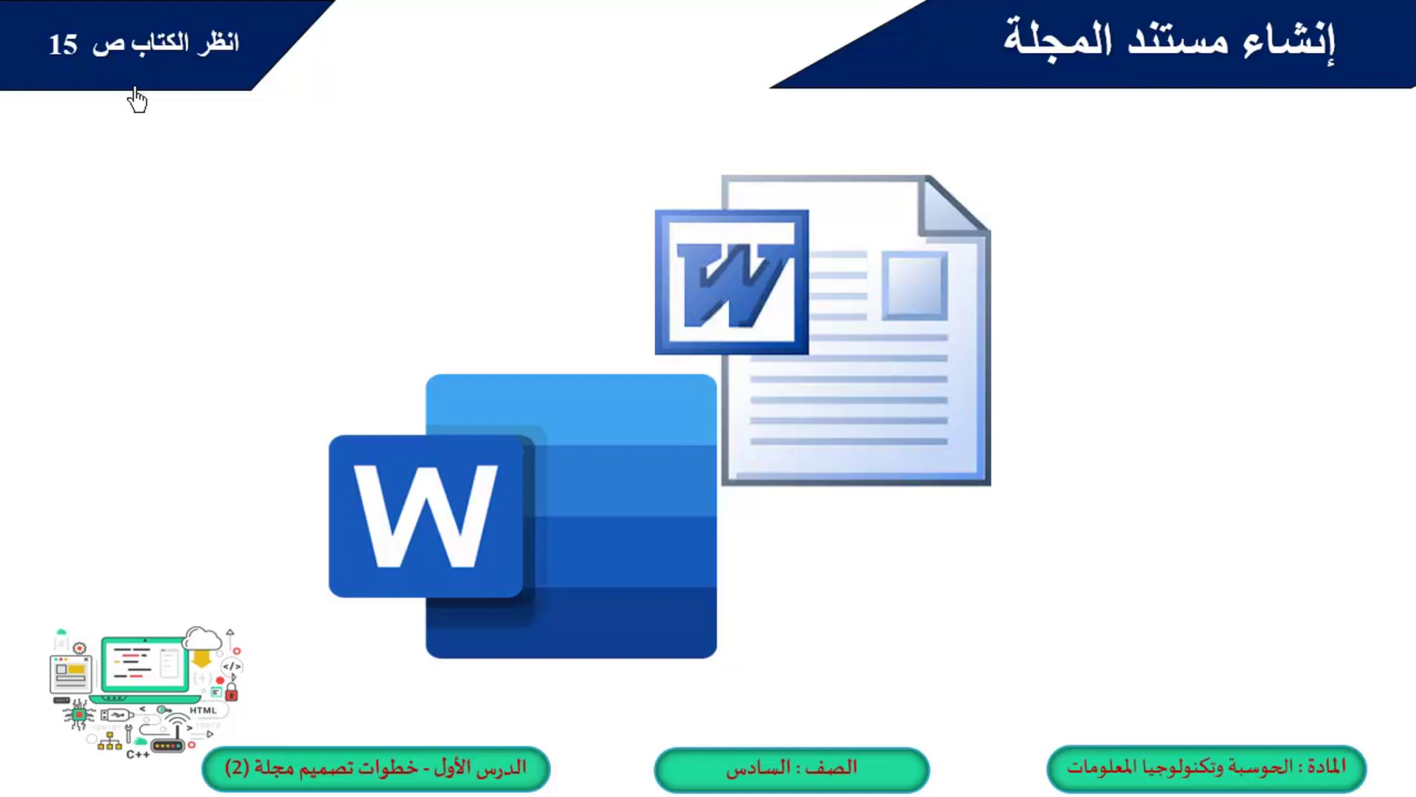
Look for the Word application by searching Windows for "w" and through the list of installed programs.
{"action": "key", "text": "super+d"}
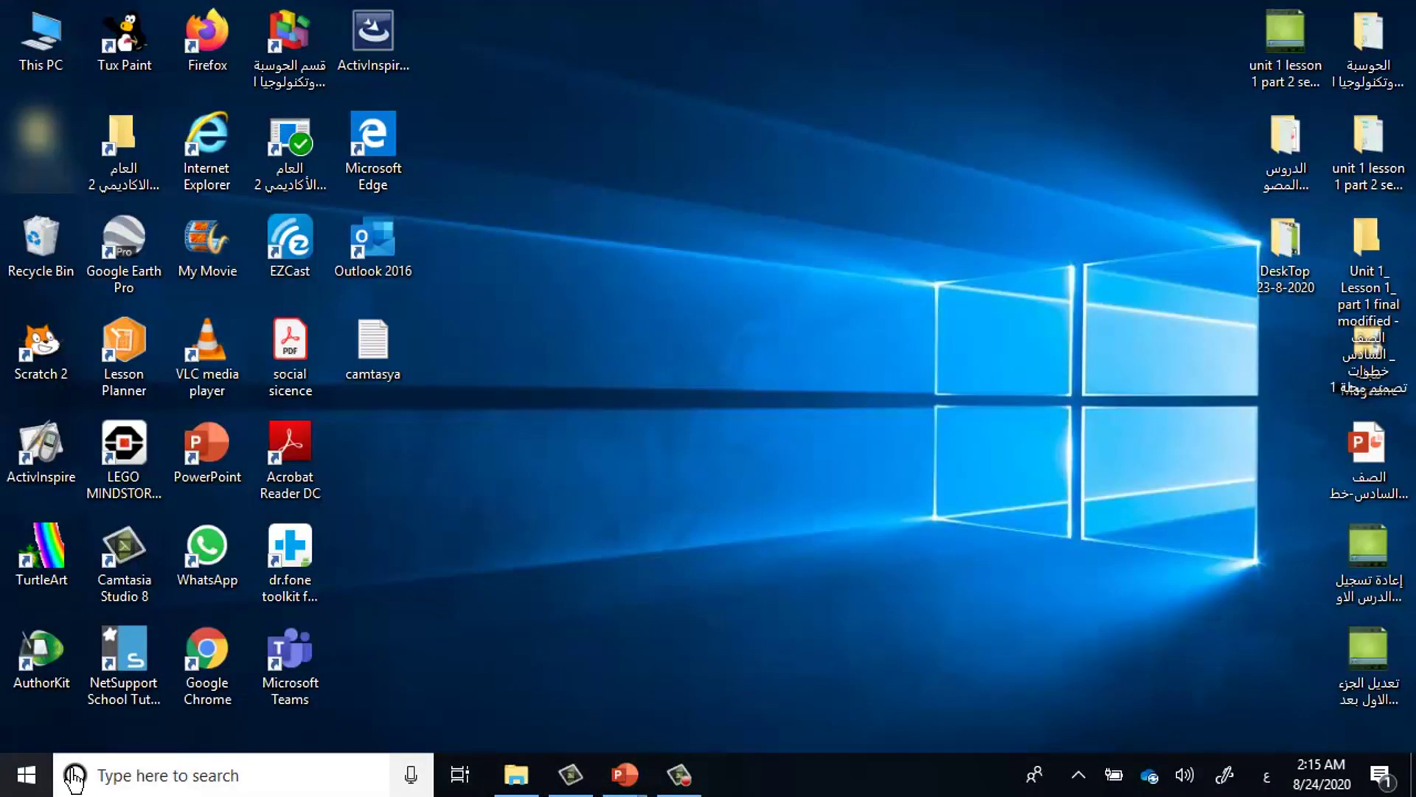
{"action": "key", "text": "super+d"}
{"action": "key", "text": "super+s"}
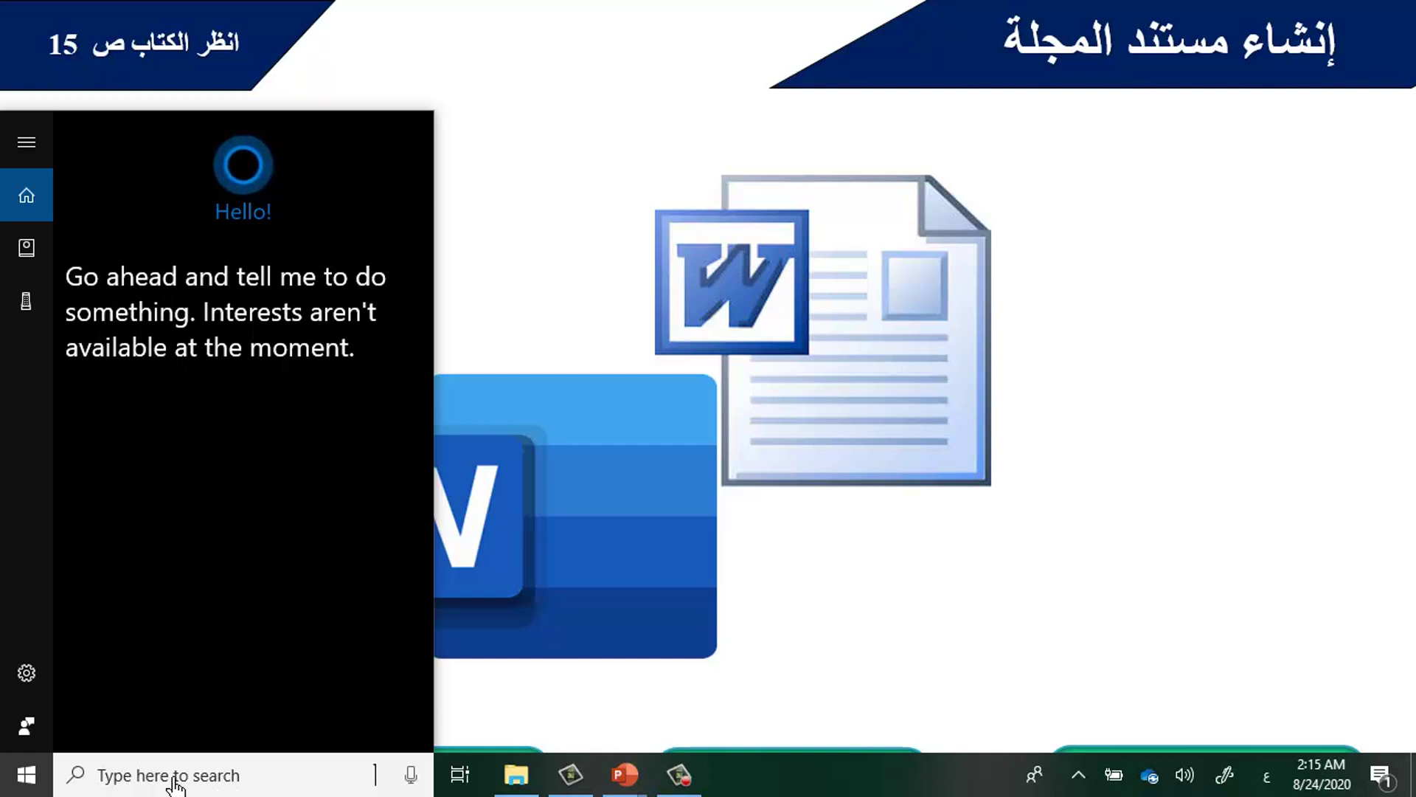
{"action": "key", "text": "alt+shift"}
{"action": "type", "text": "w"}
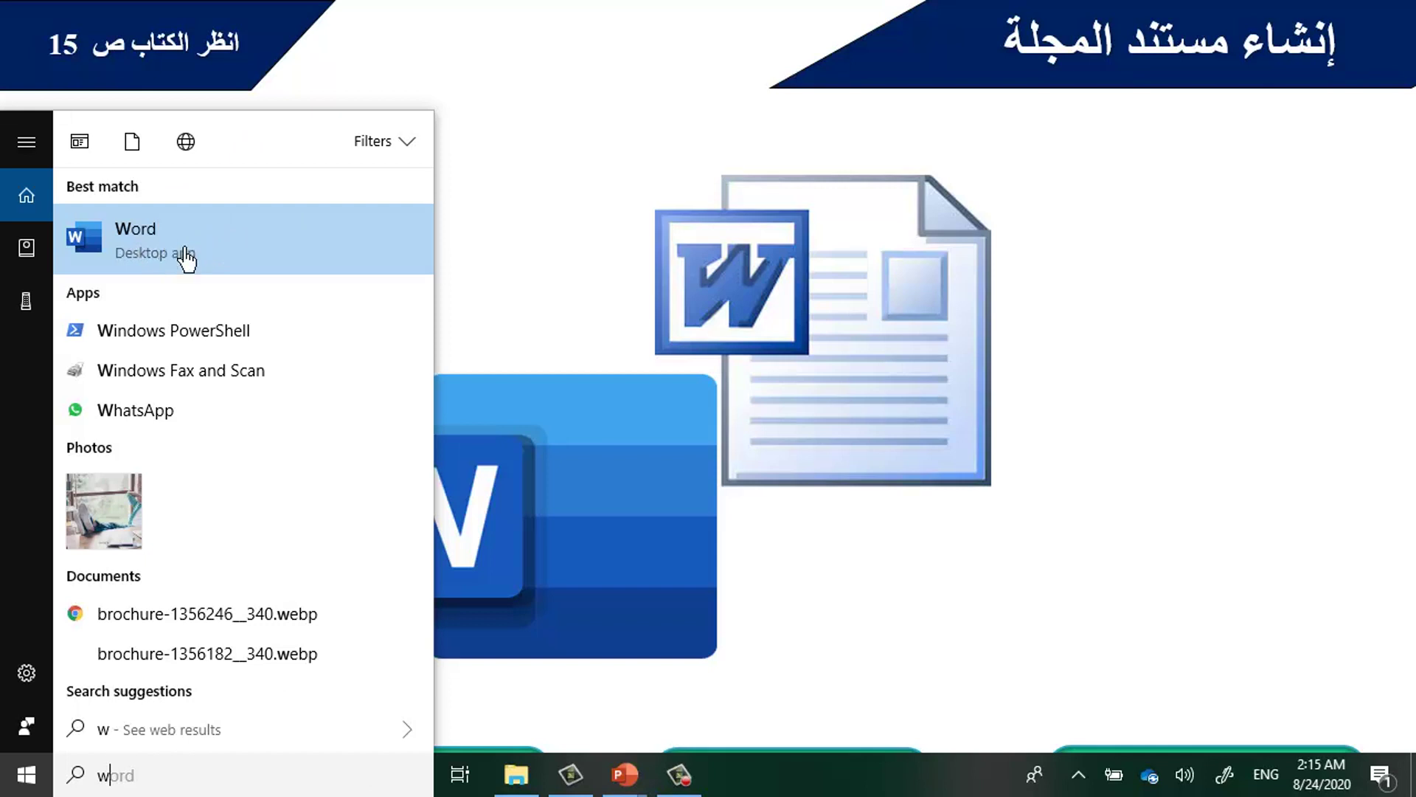
{"action": "left_click", "coordinate": [26, 778]}
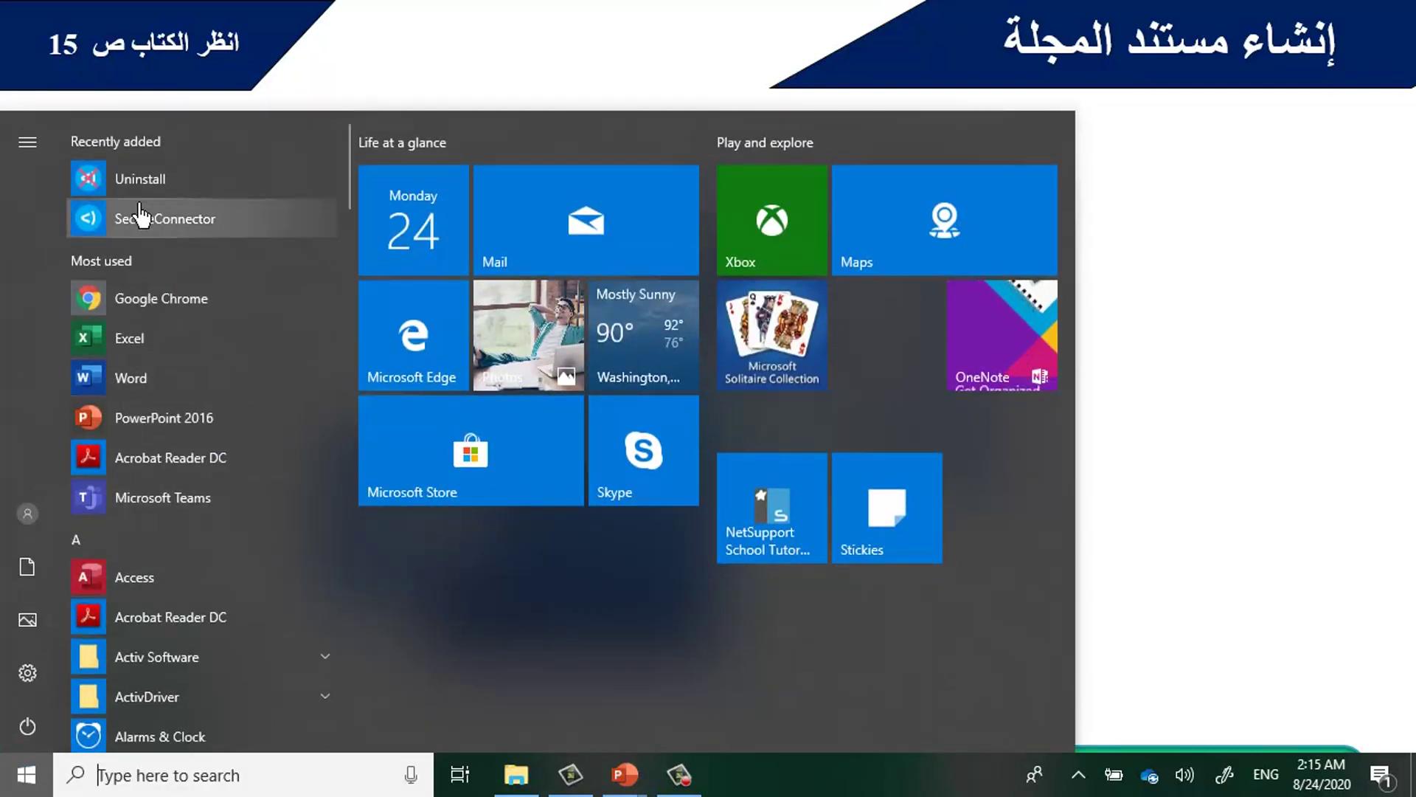